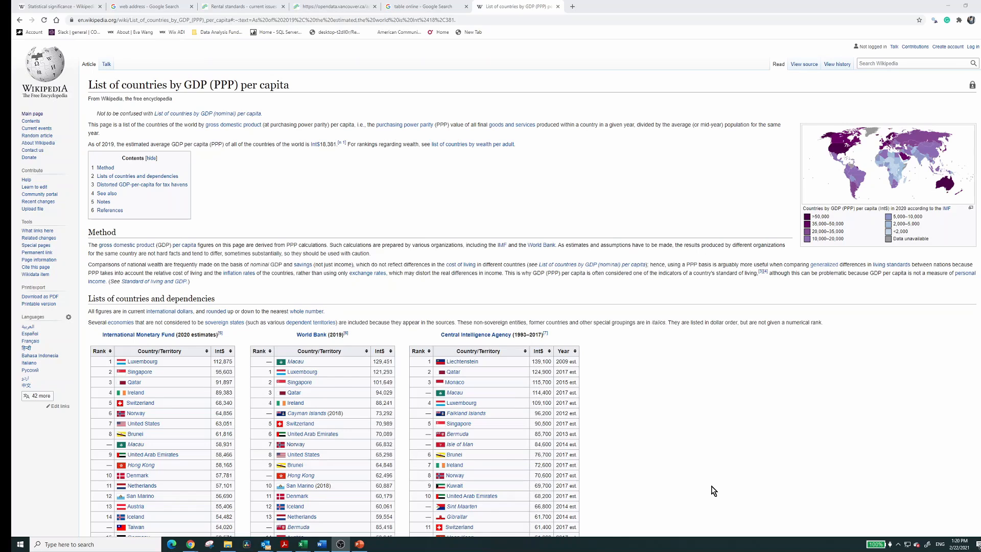
# Switch to Excel and connect to the Wikipedia GDP (PPP) per capita page as a web data source, using the copied URL
pyautogui.hotkey('alt', 'Tab')
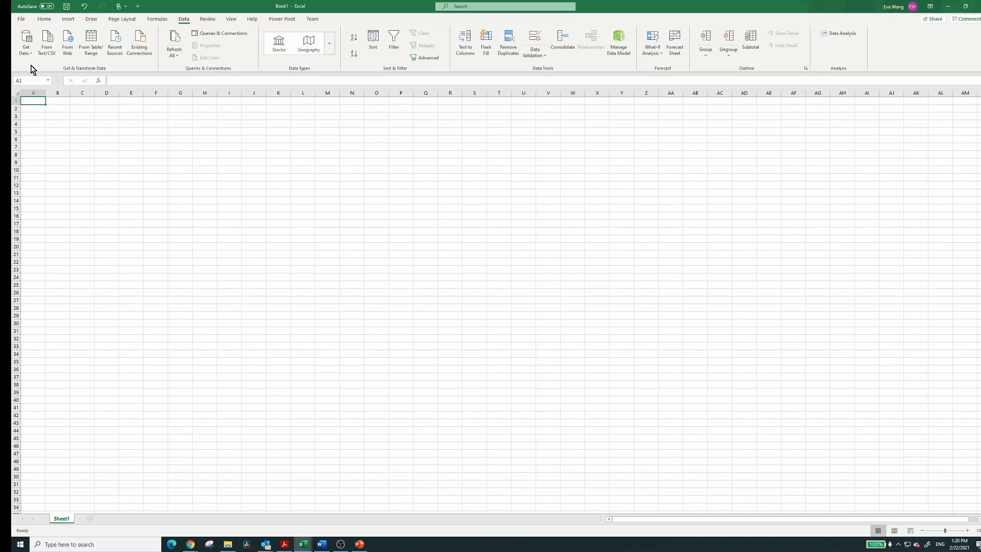
pyautogui.click(29, 55)
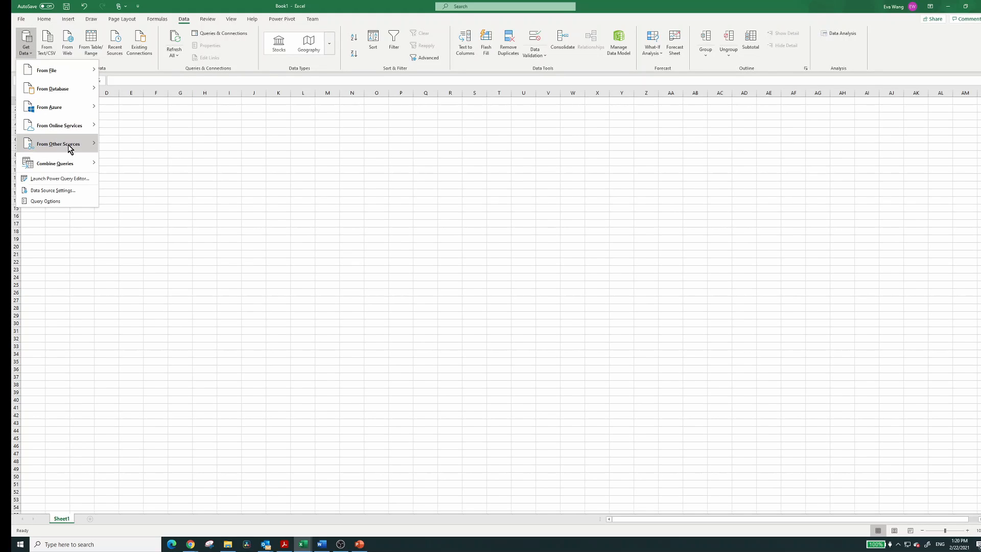
pyautogui.moveTo(70, 148)
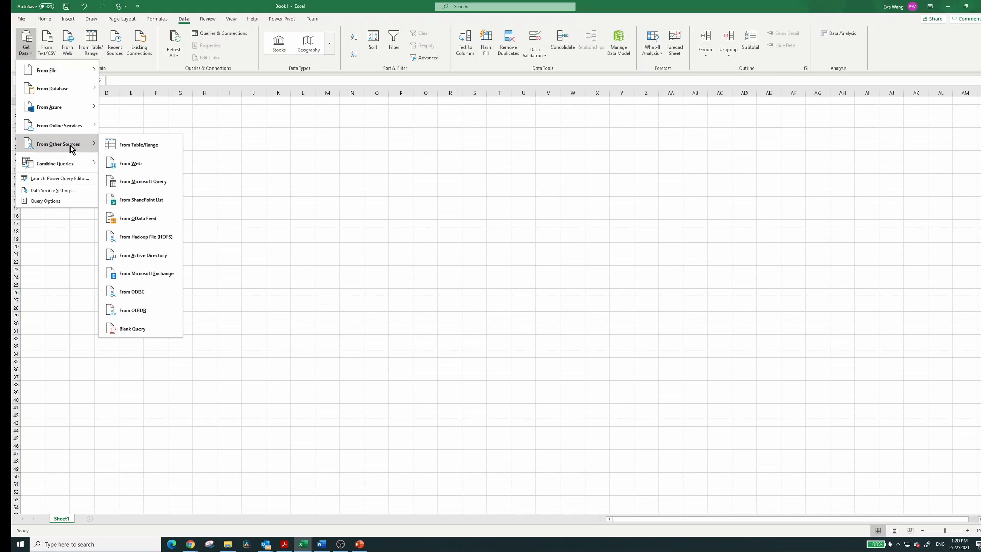
pyautogui.click(137, 168)
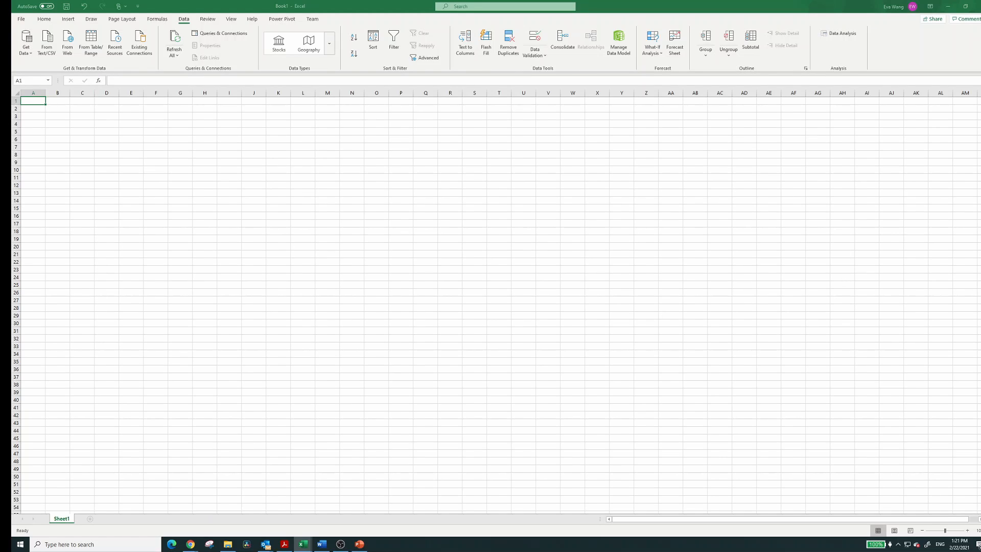
pyautogui.hotkey('ctrl', 'v')
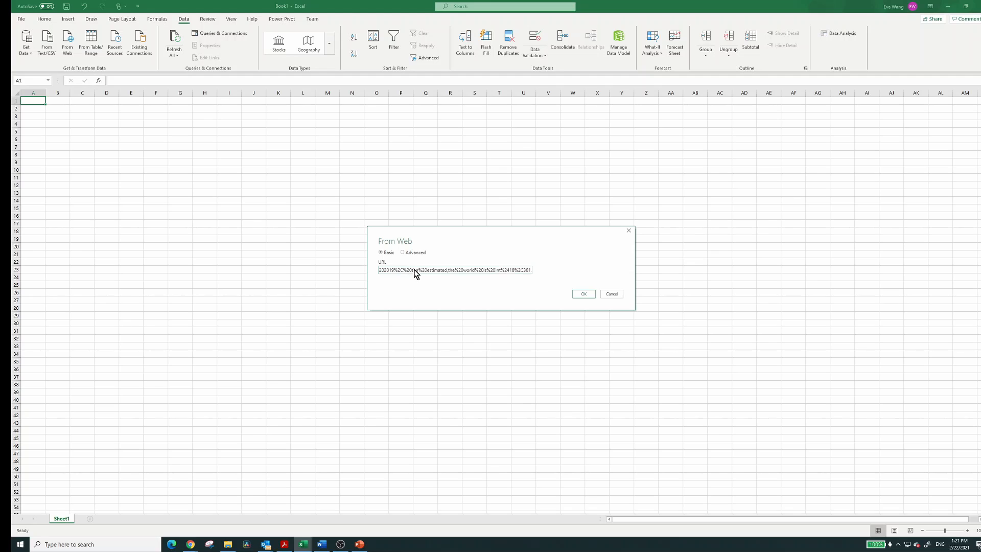
pyautogui.click(584, 294)
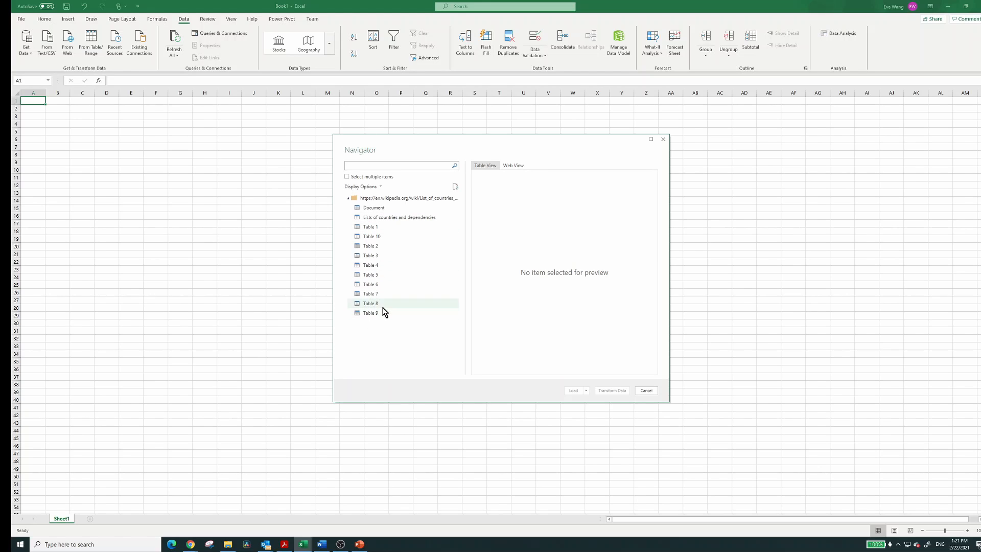
# Preview Table 1, Table 10, Table 2 and Table 3 in the Navigator and compare them with the tables on the Wikipedia page
pyautogui.click(374, 226)
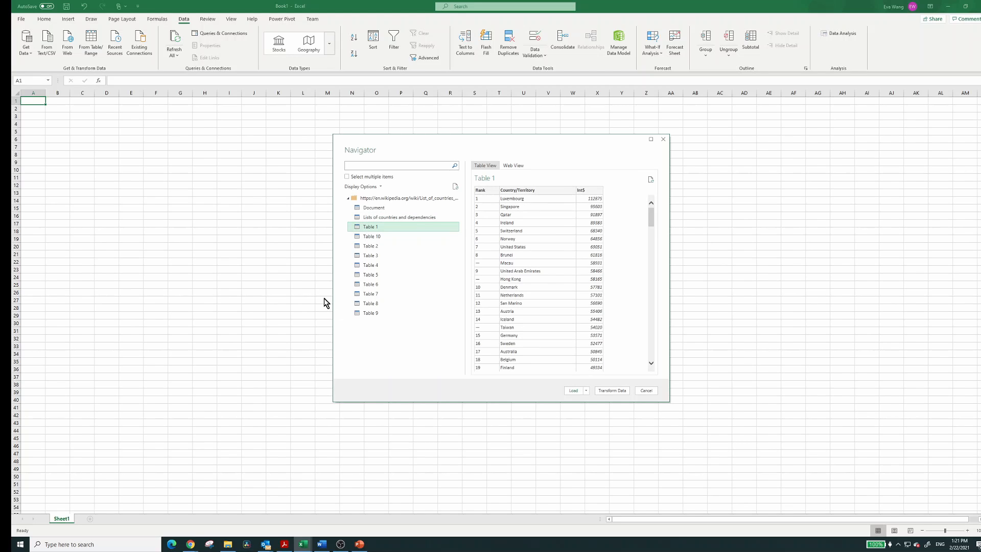
pyautogui.click(947, 7)
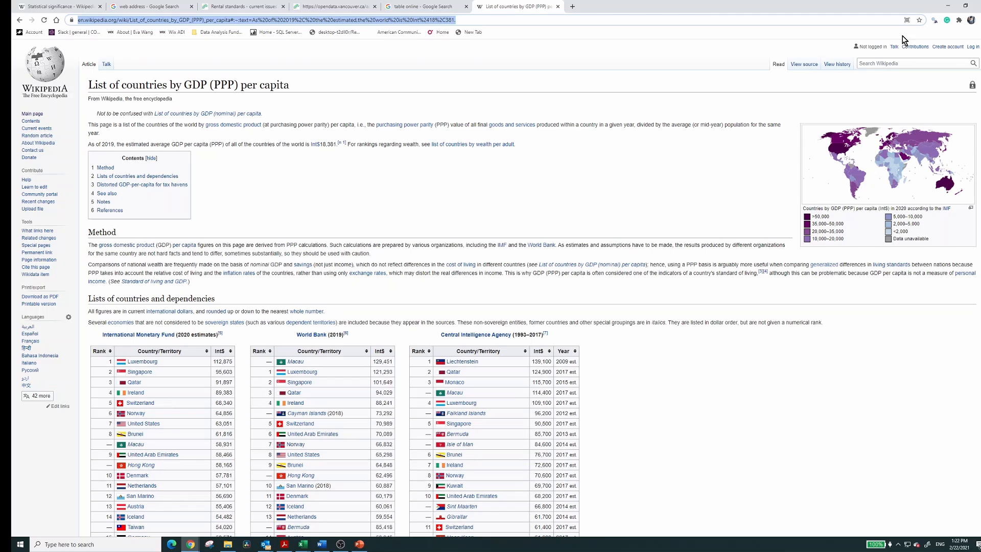
pyautogui.click(947, 10)
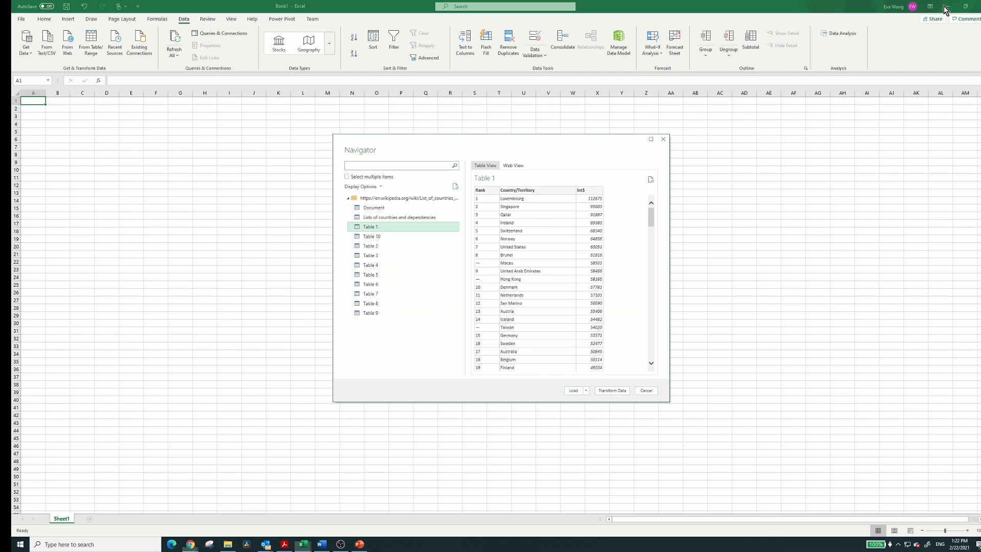
pyautogui.click(381, 236)
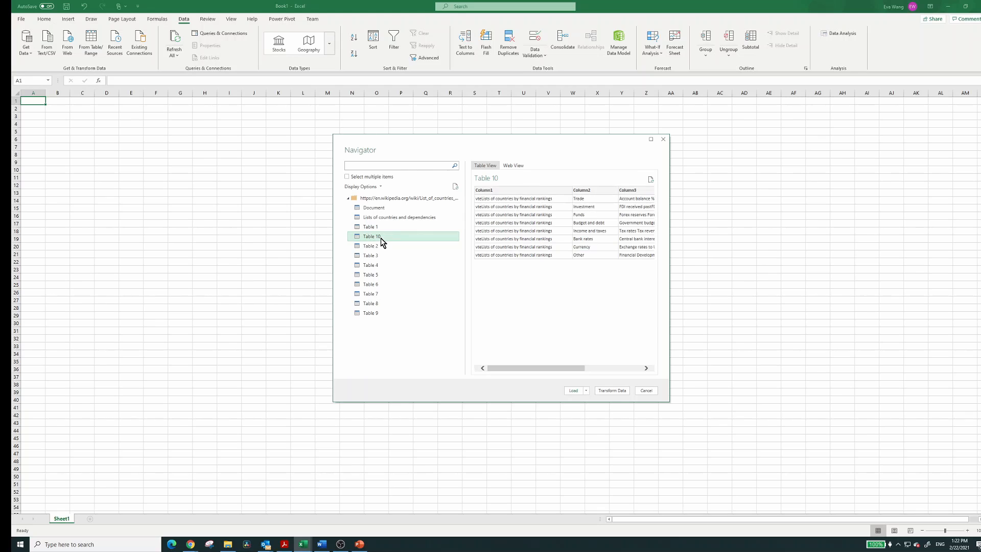
pyautogui.click(375, 247)
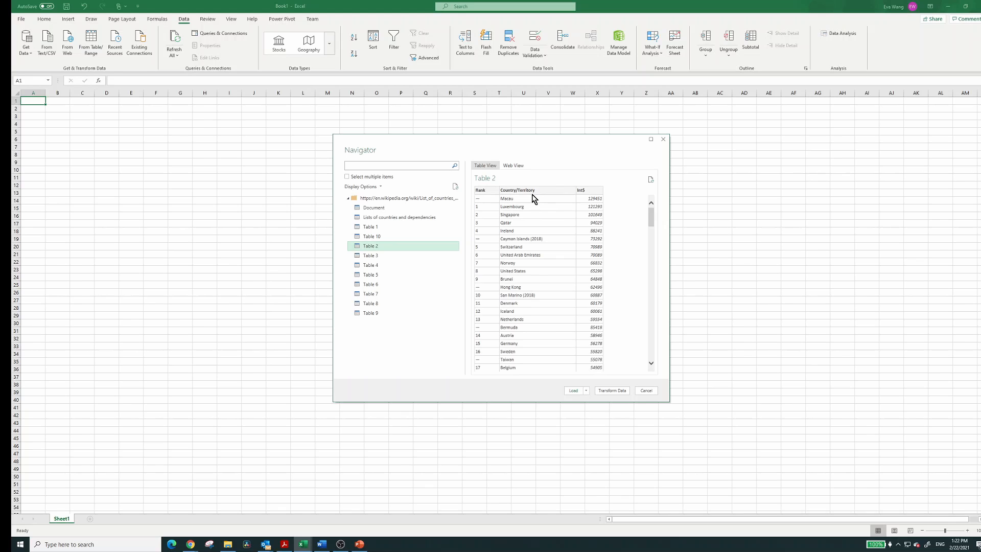
pyautogui.click(190, 544)
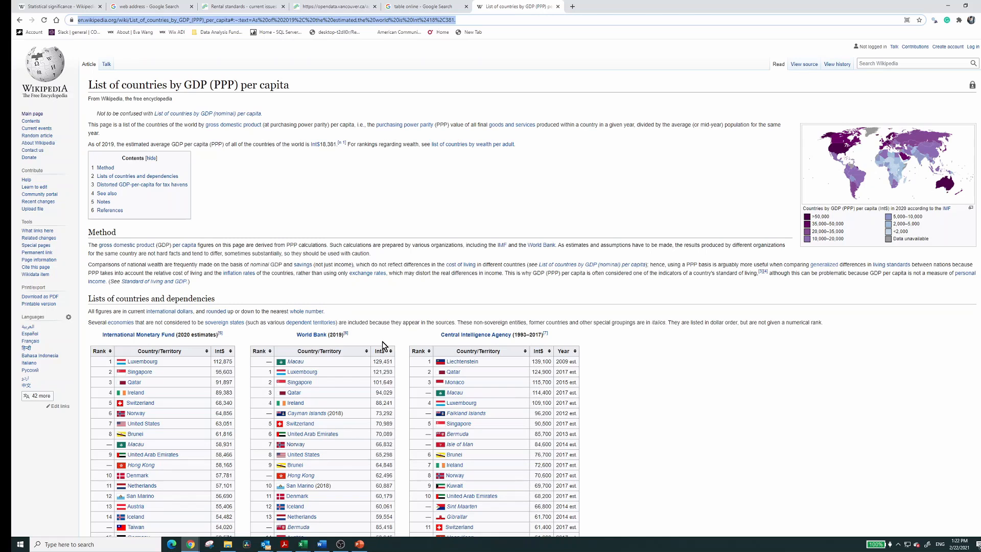
pyautogui.click(948, 6)
pyautogui.click(384, 256)
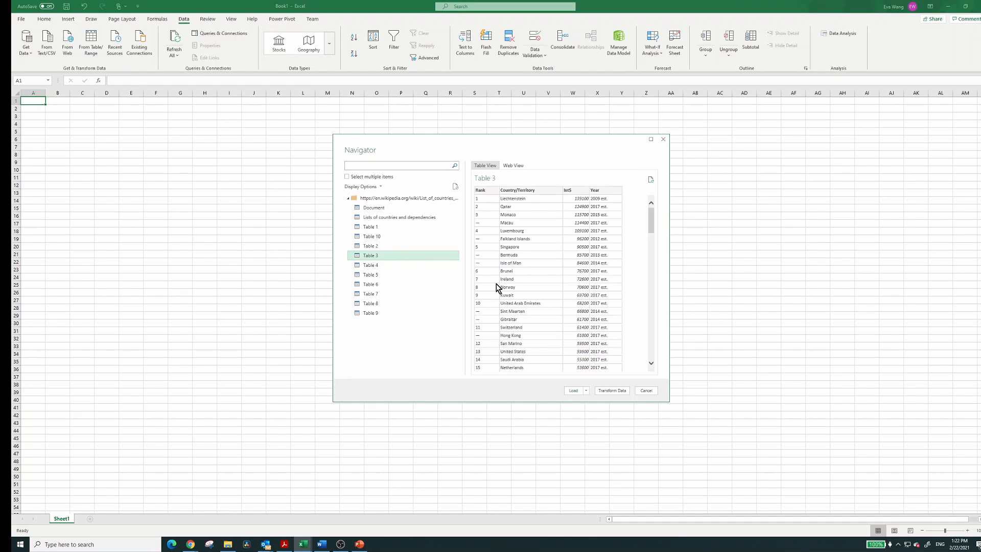
# Enable selection of multiple items, choose Table 1, Table 2 and Table 3, and open them for transformation in Power Query Editor
pyautogui.click(347, 178)
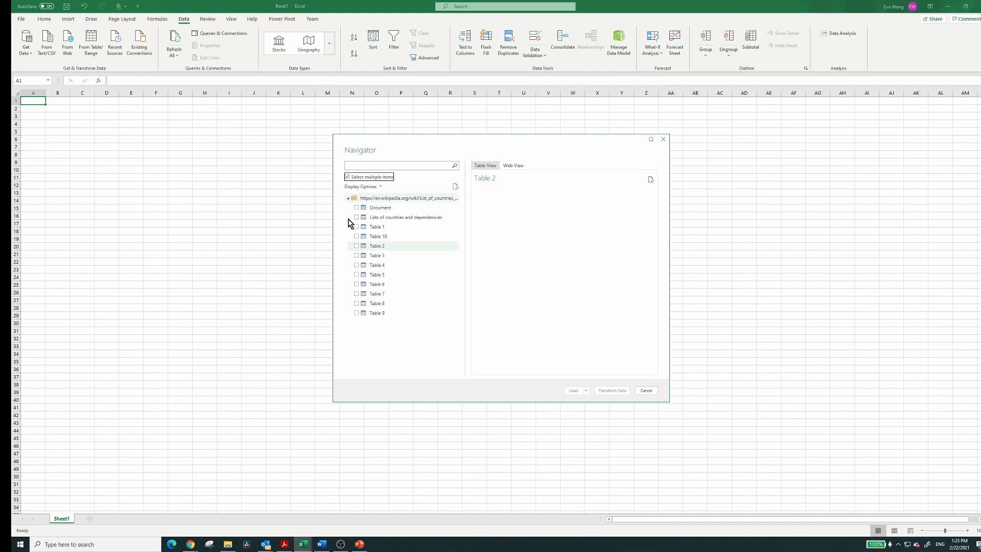
pyautogui.click(356, 227)
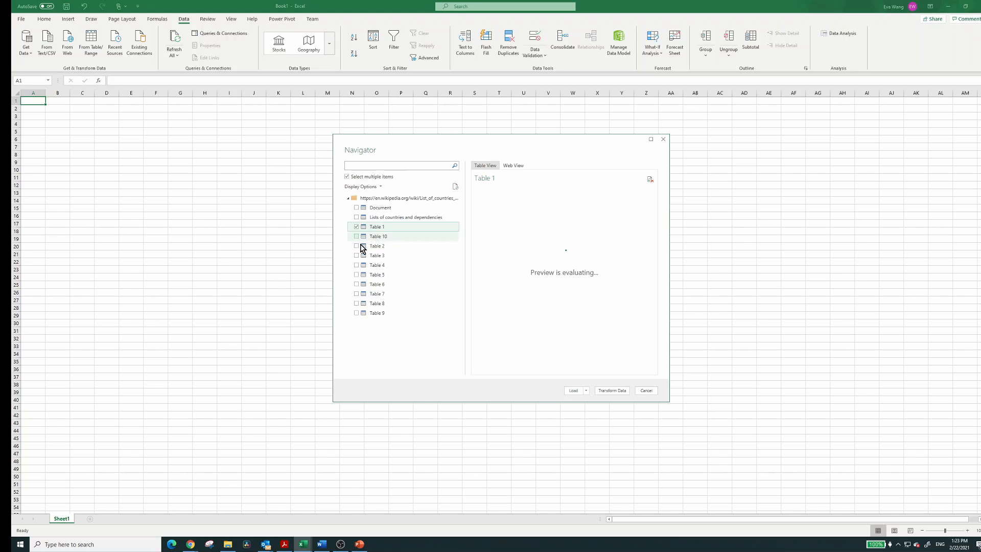
pyautogui.click(356, 246)
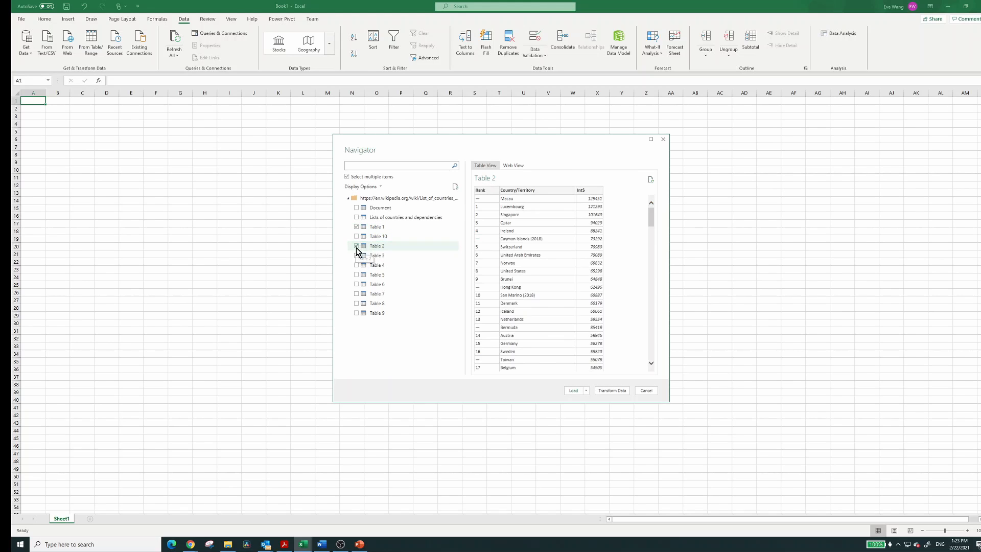
pyautogui.click(357, 256)
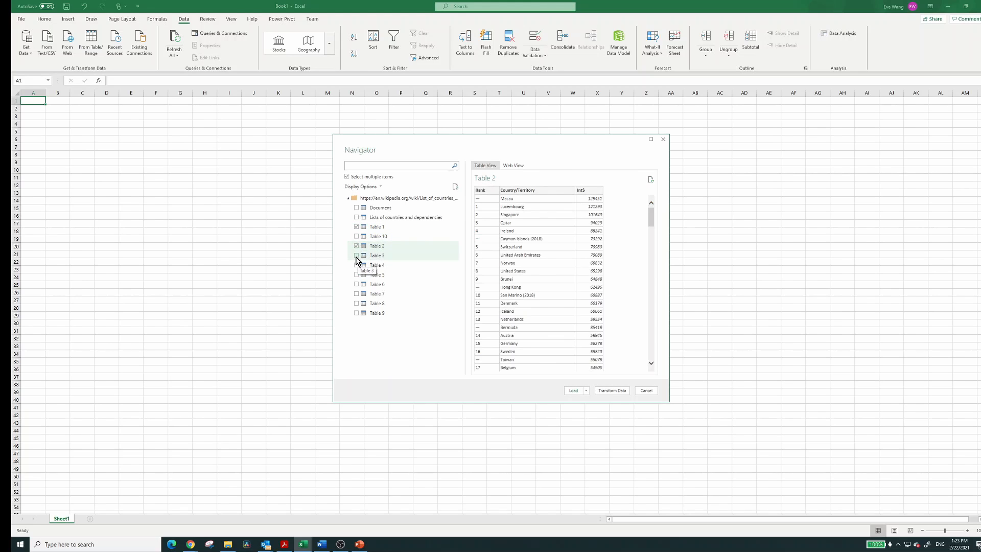
pyautogui.click(610, 391)
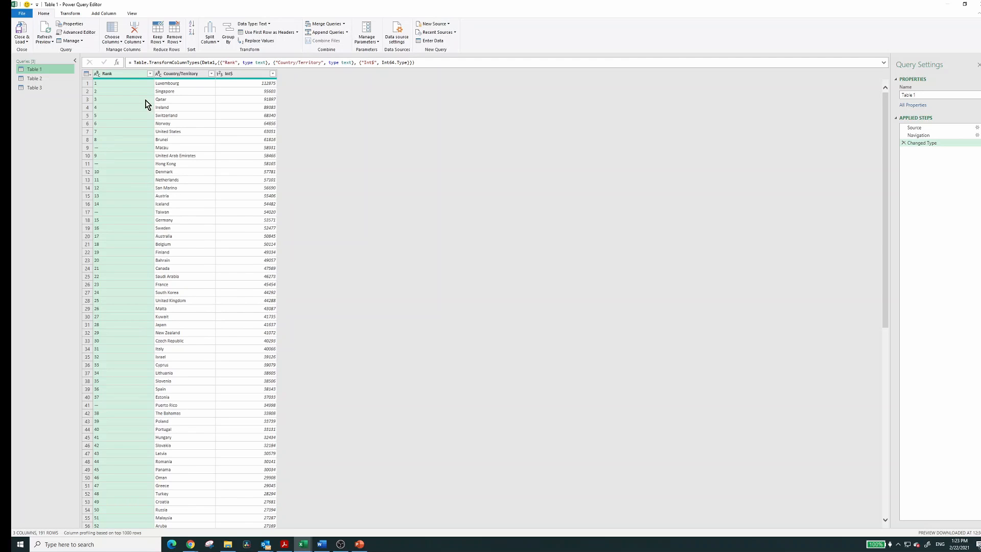
# Rename the Table 1 query as "2020 statistics"
pyautogui.click(32, 79)
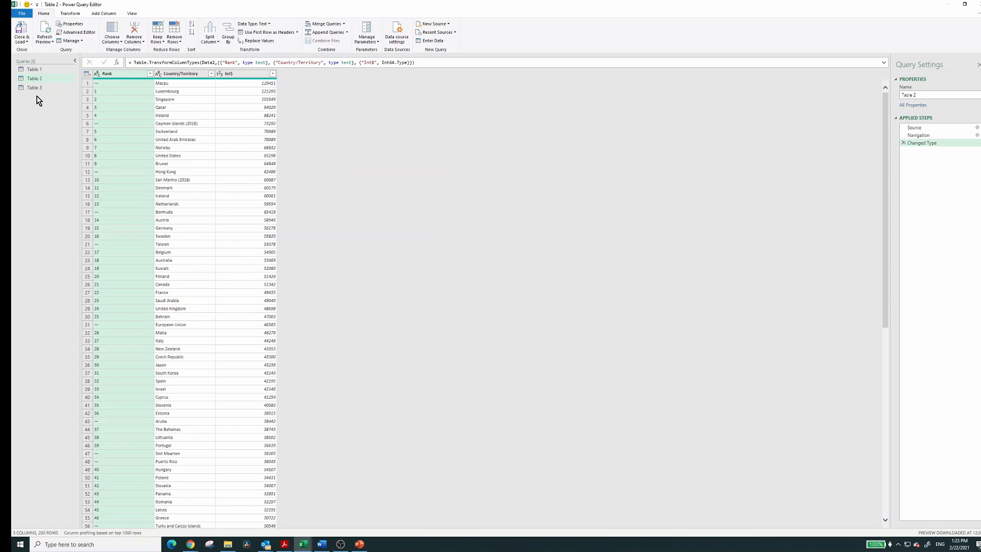
pyautogui.click(38, 70)
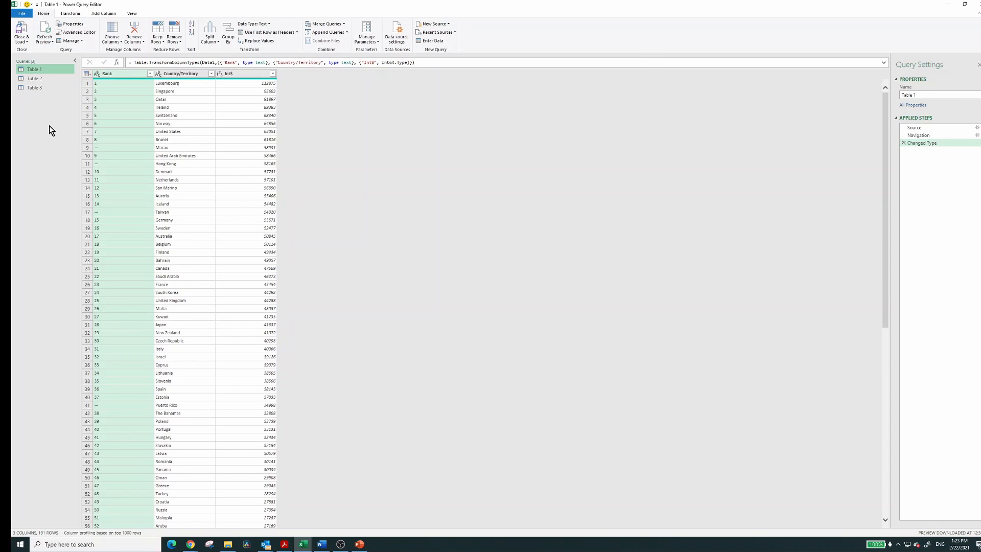
pyautogui.doubleClick(43, 72)
pyautogui.write('2020 statistics')
pyautogui.press('Return')
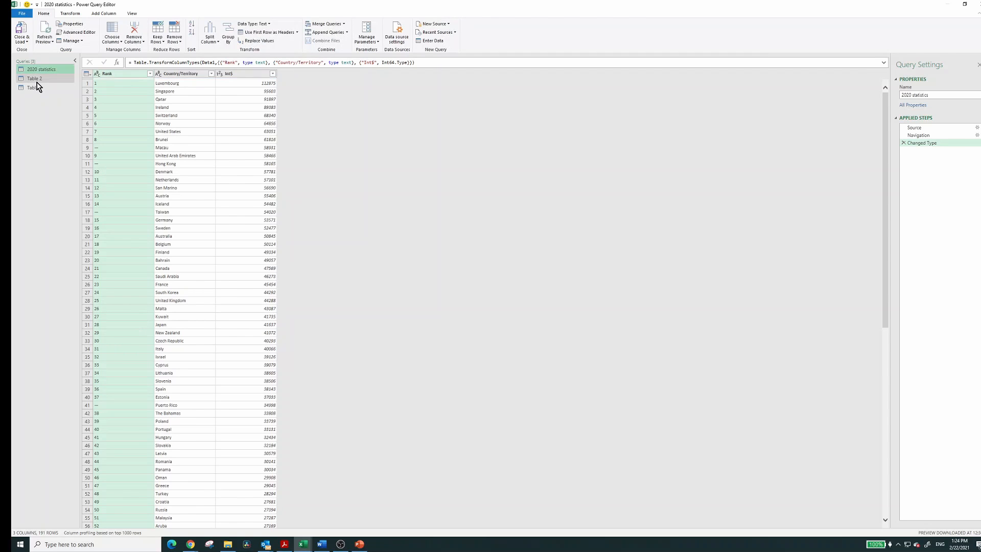
# Rename the Table 2 query as "2019 statistics"
pyautogui.rightClick(35, 79)
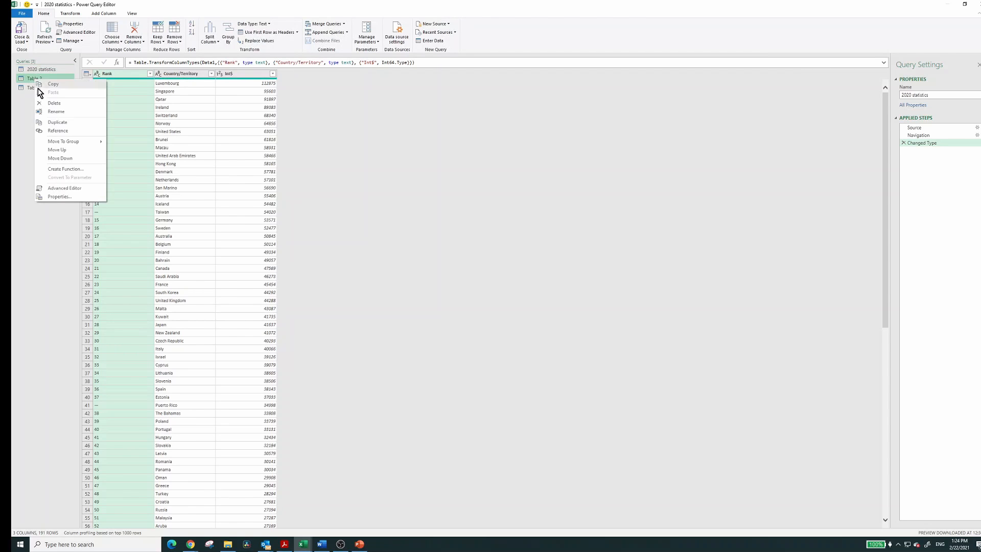
pyautogui.click(57, 111)
pyautogui.write('2019 statistics')
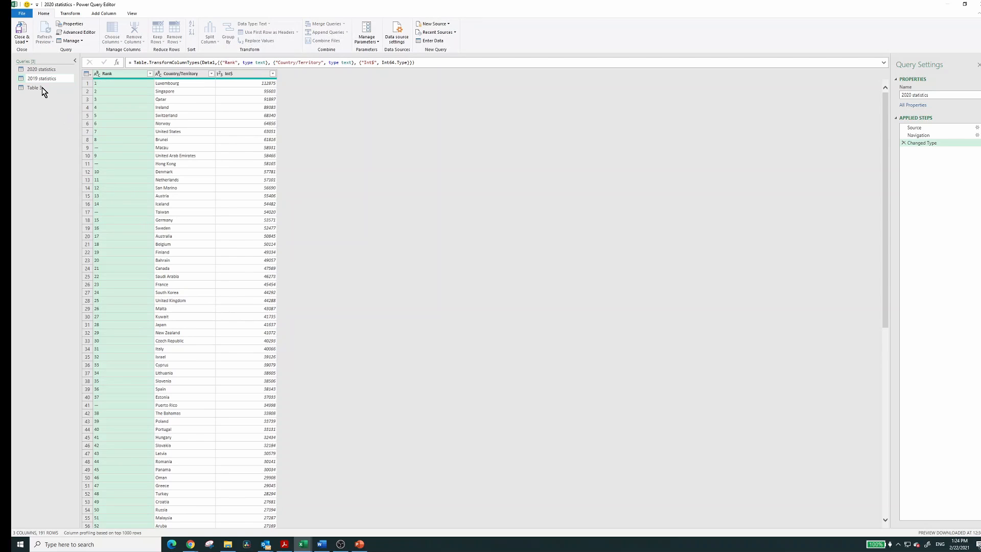
pyautogui.press('Return')
# Rename the Table 3 query as "1993-2017 statistics"
pyautogui.rightClick(41, 88)
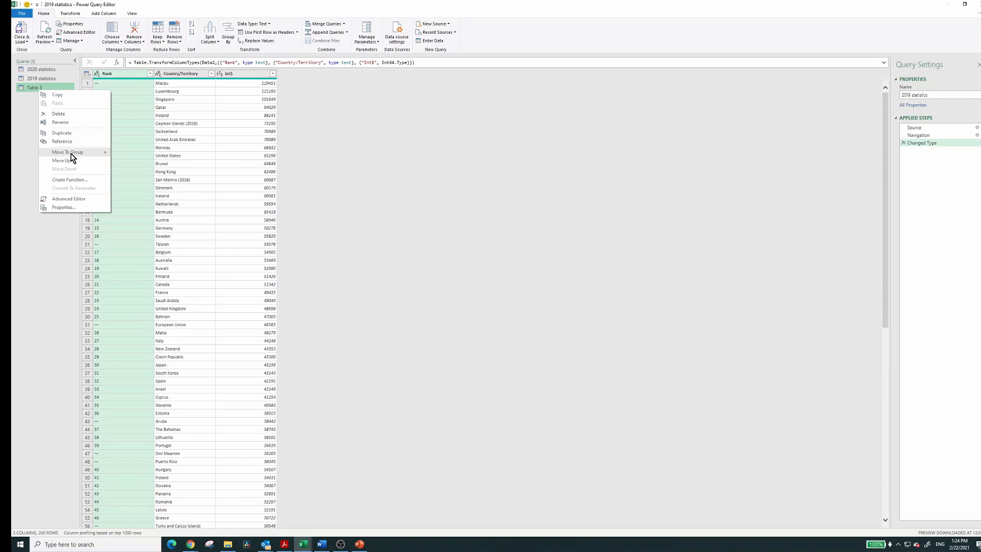
pyautogui.click(66, 122)
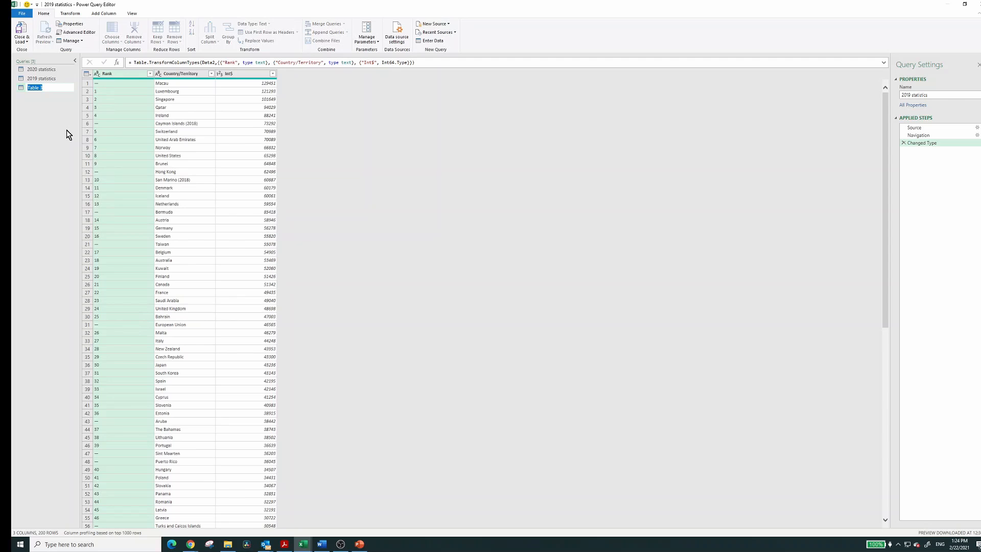
pyautogui.write('1993-2017 statistics')
pyautogui.press('Return')
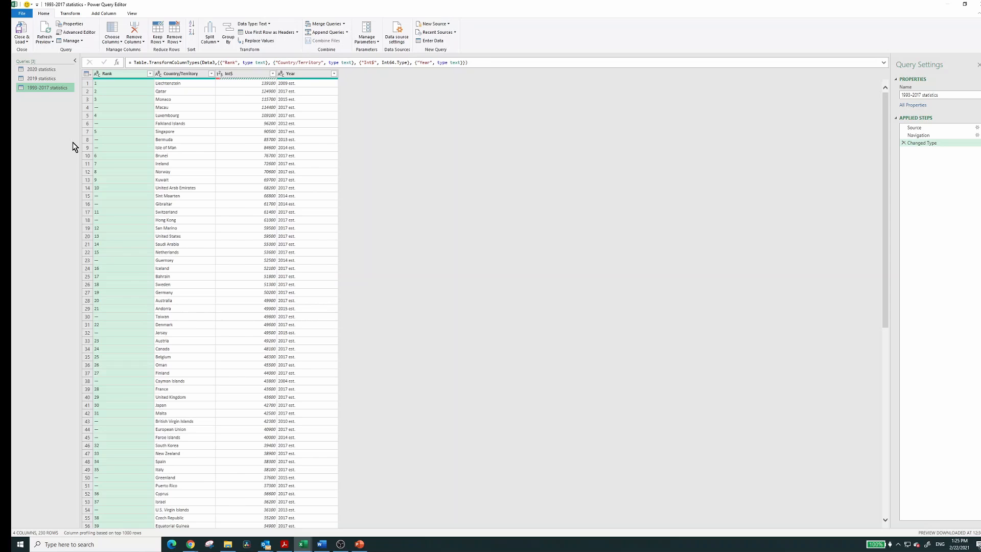
# In the 2020 statistics query, rename the Int$ column as "GDP per Captia"
pyautogui.click(42, 69)
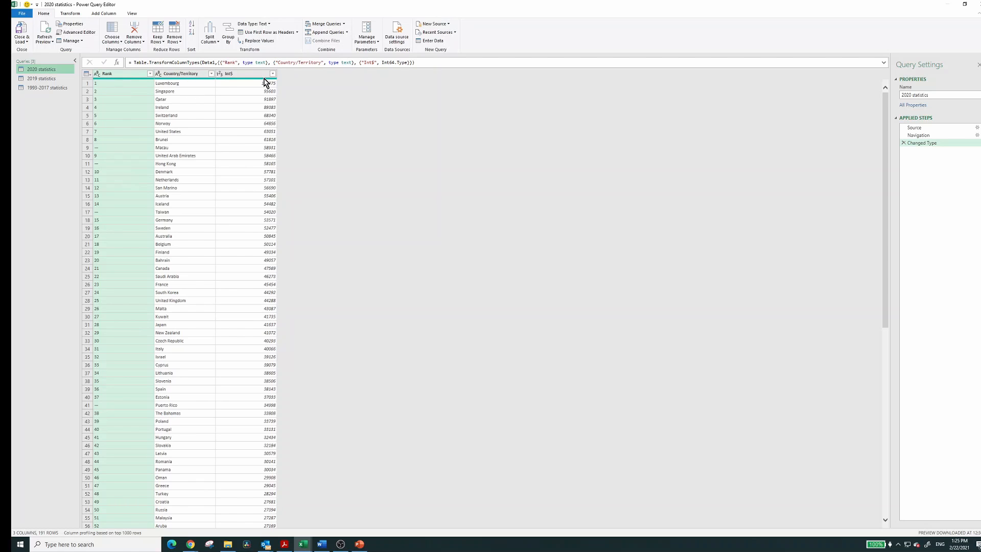
pyautogui.rightClick(244, 77)
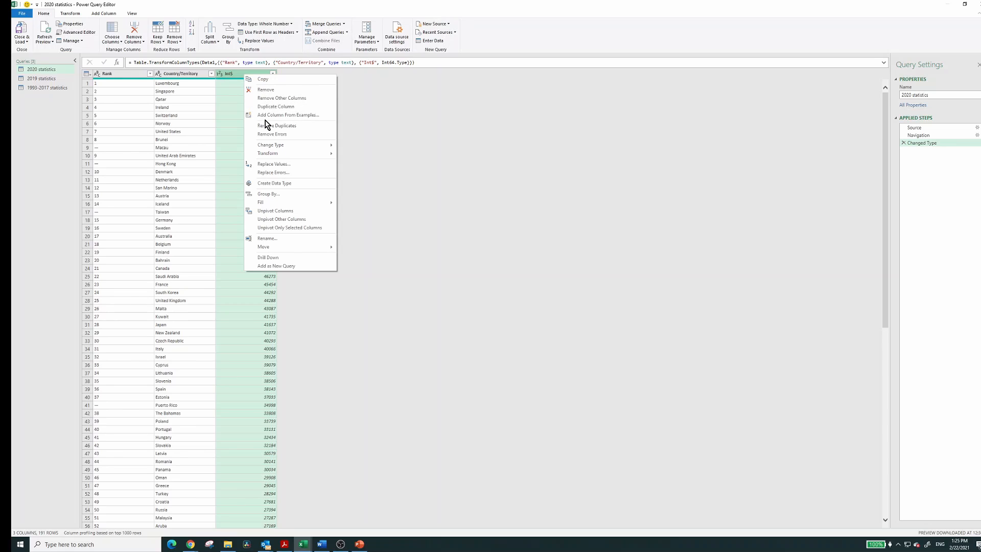
pyautogui.click(271, 238)
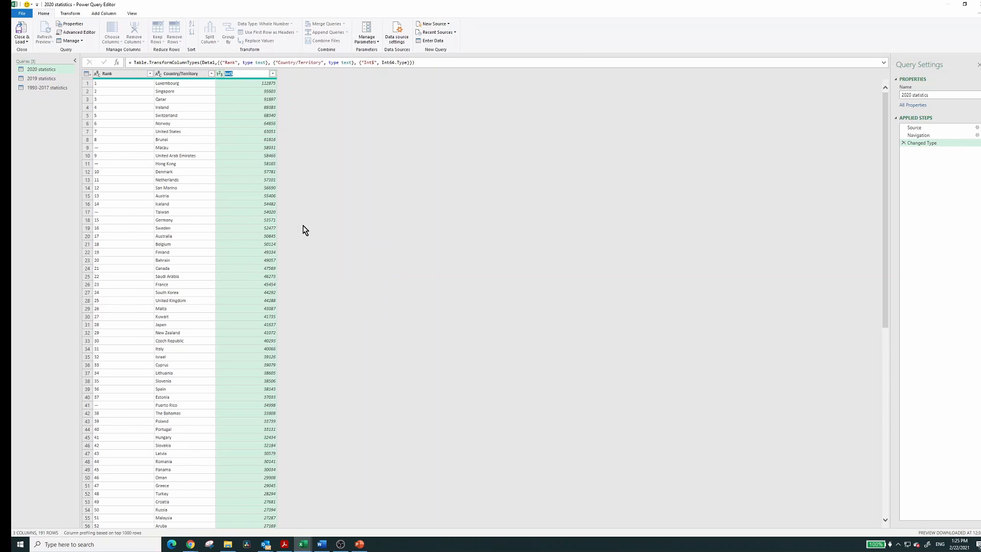
pyautogui.press('capslock')
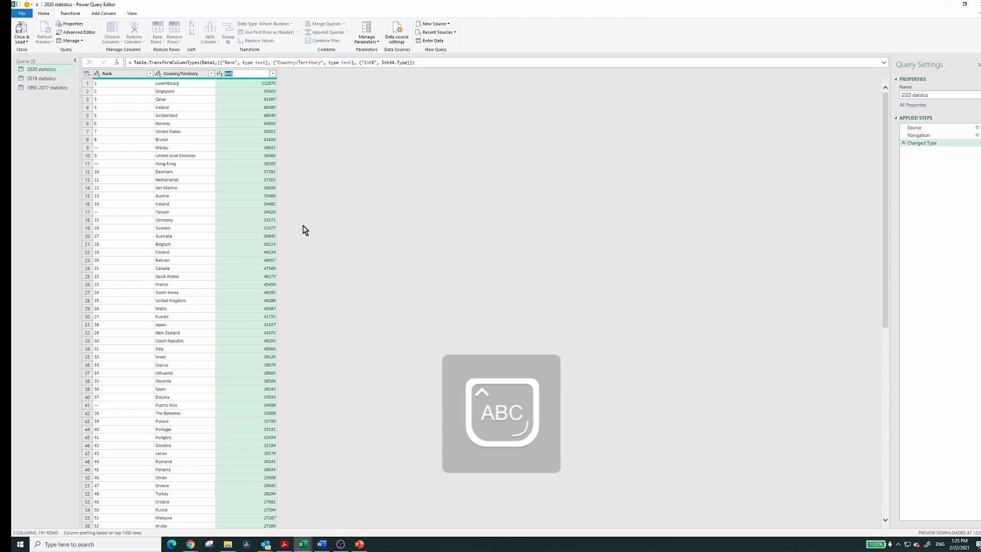
pyautogui.write('GDP')
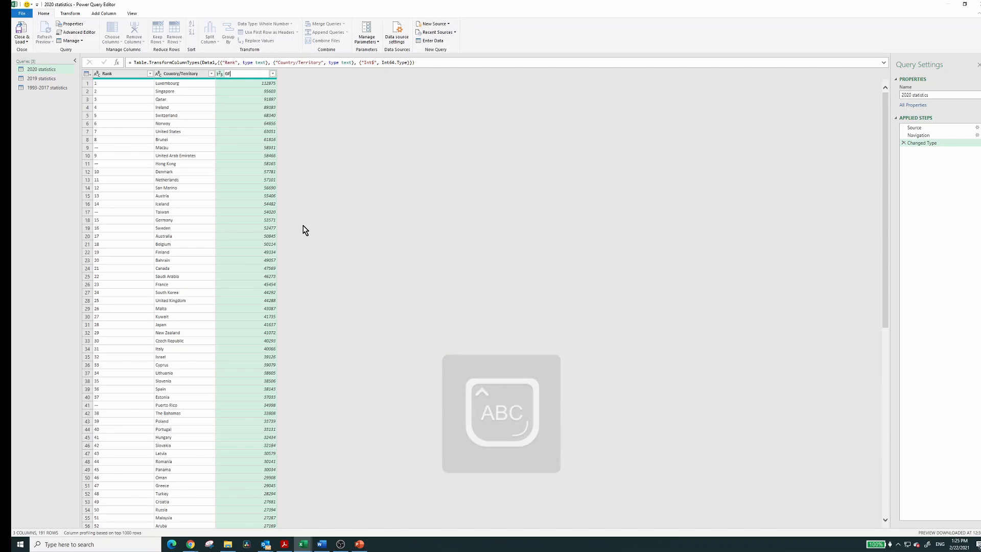
pyautogui.write(' per Captia')
pyautogui.press('Return')
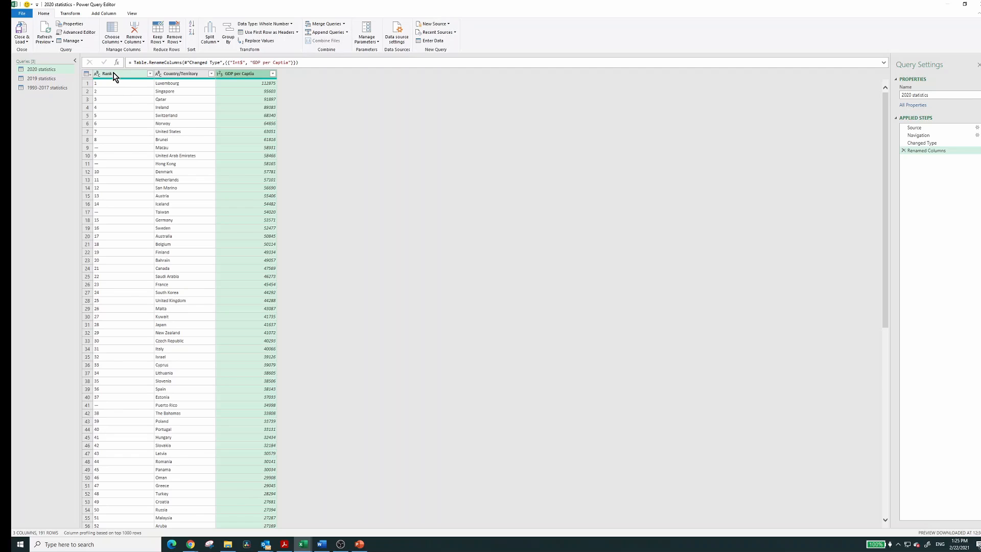
# Examine the entries with a dash instead of a rank in the 2020 statistics query, such as Macau and Taiwan
pyautogui.click(105, 150)
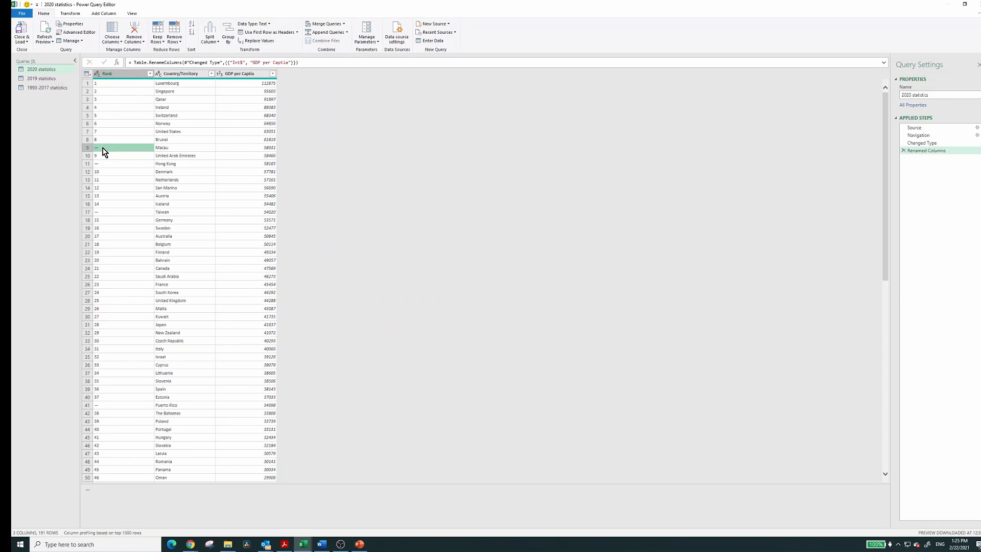
pyautogui.click(161, 147)
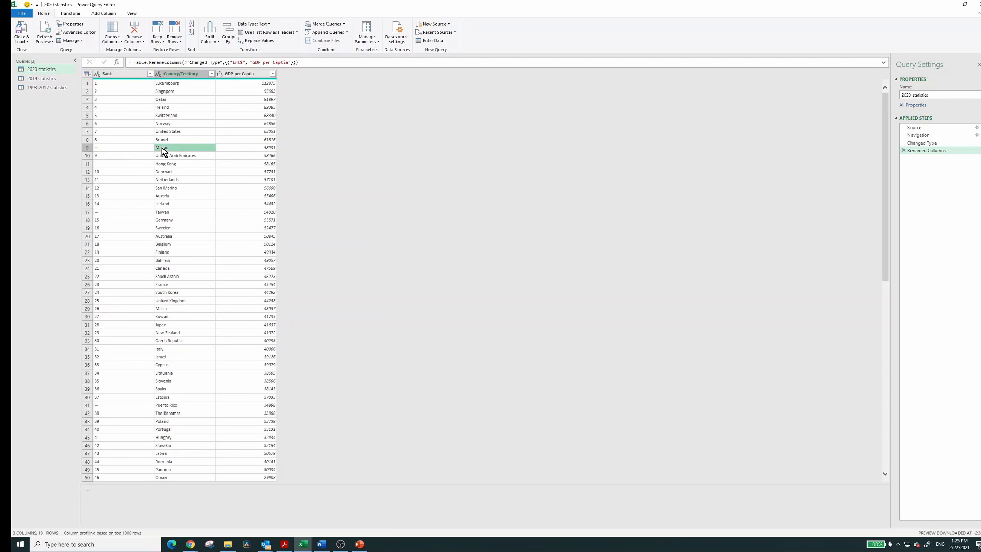
pyautogui.click(171, 211)
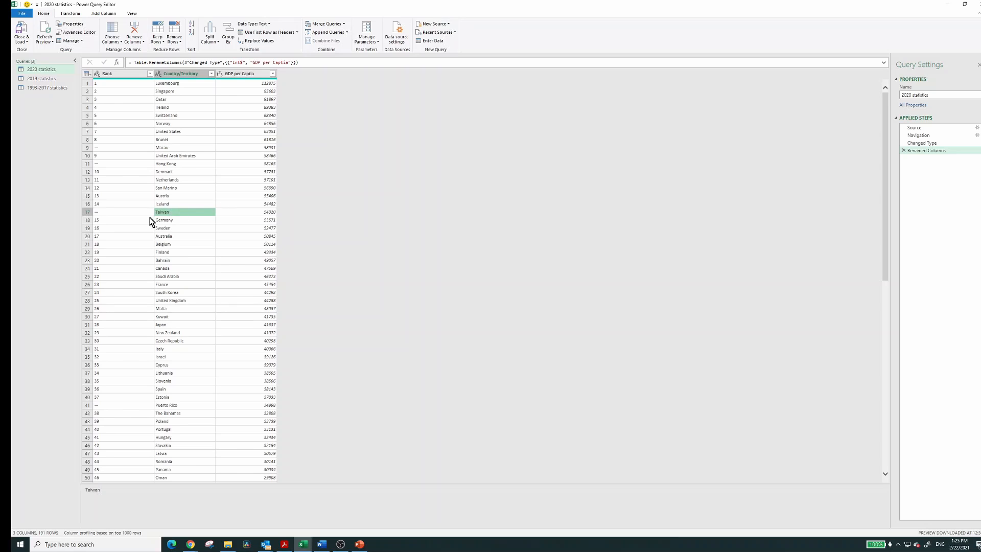
# Add an index column starting from 0 to the 2020 statistics query
pyautogui.click(109, 213)
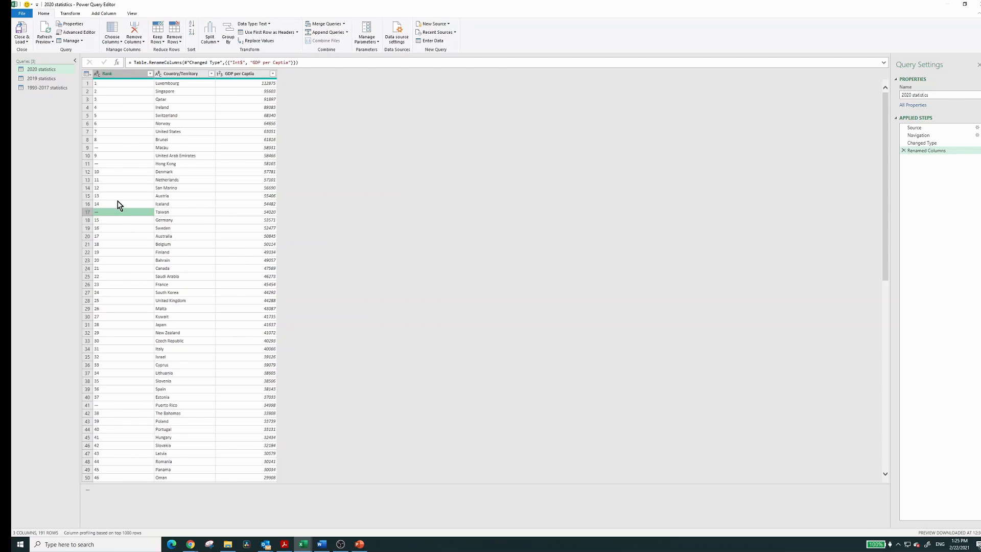
pyautogui.click(181, 74)
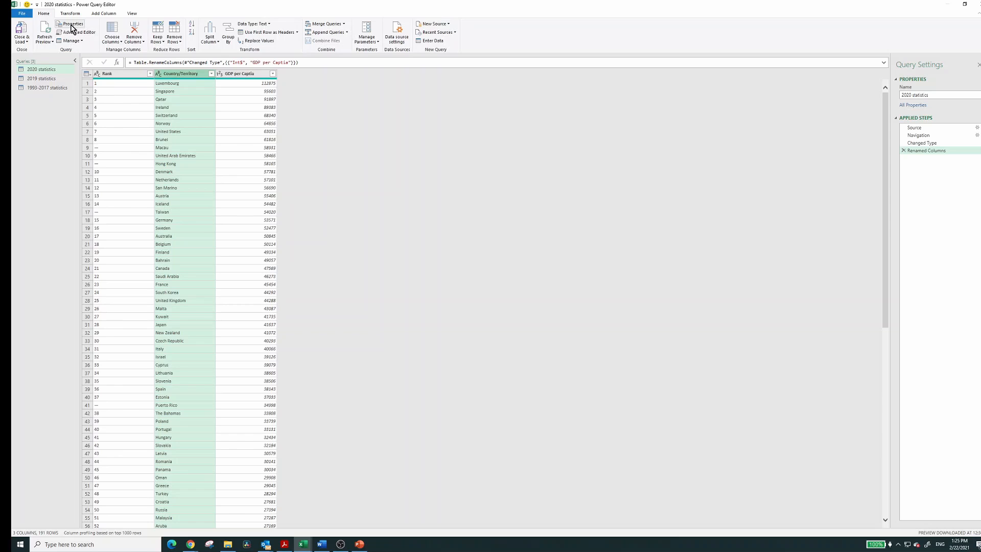
pyautogui.click(108, 17)
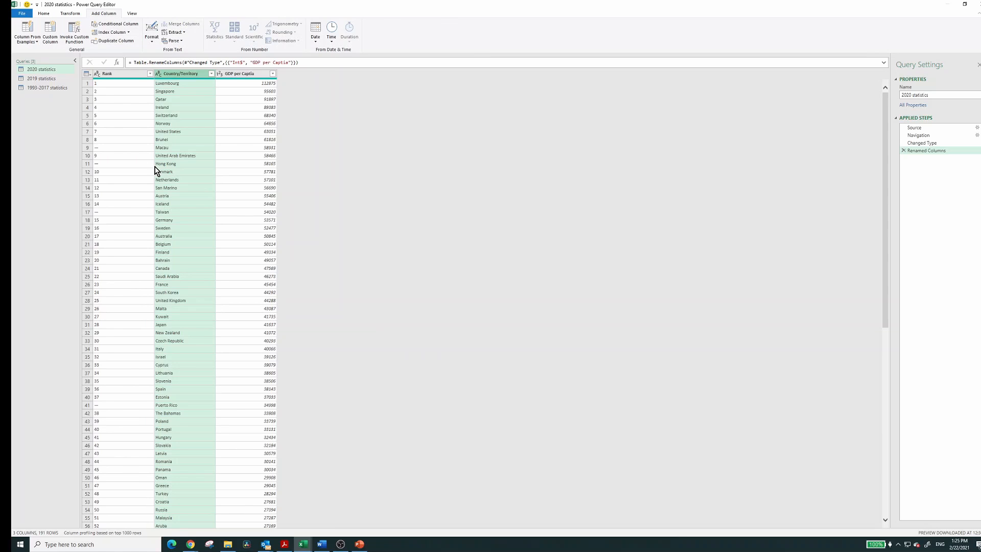
pyautogui.click(110, 32)
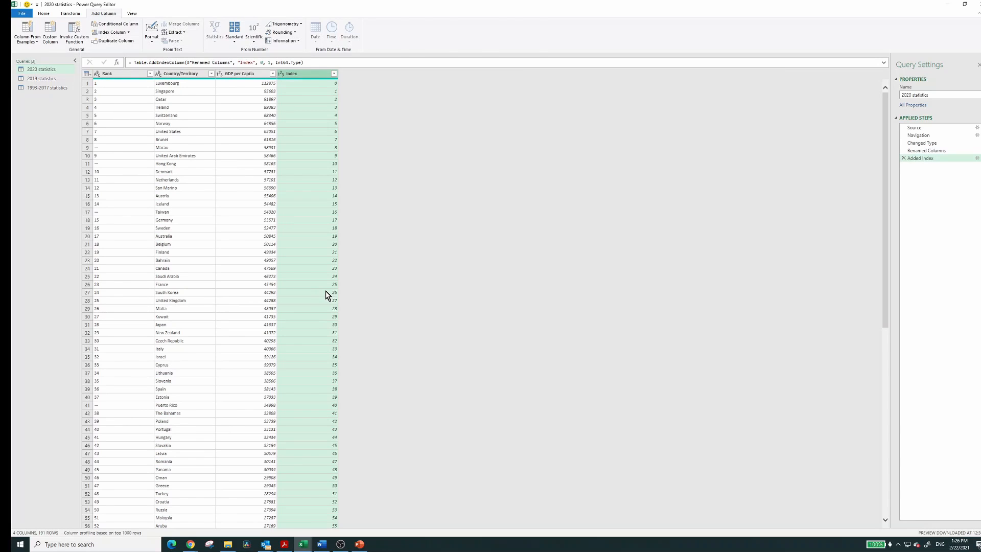
# Start a custom column in the 2020 statistics query and name it "Concat xxx"
pyautogui.click(70, 13)
pyautogui.click(49, 33)
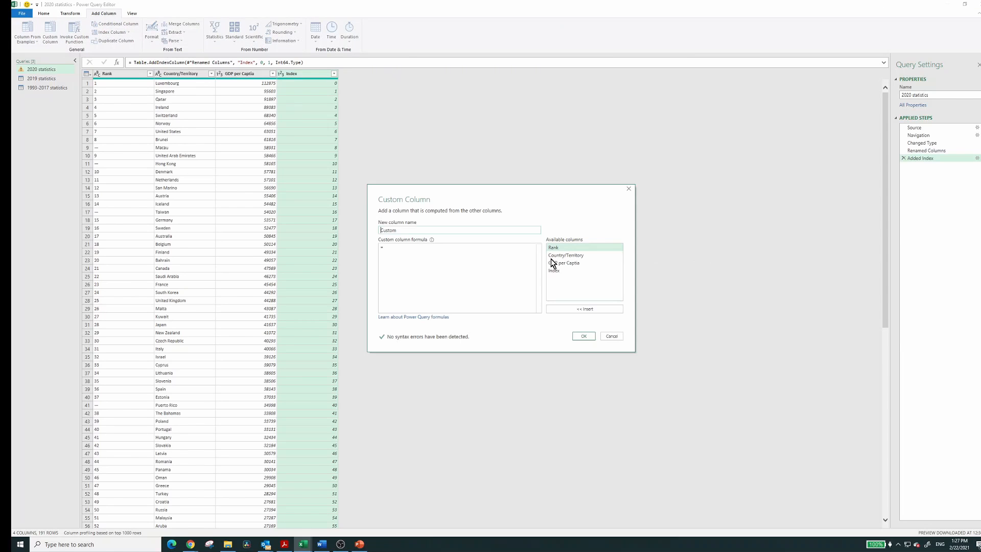
pyautogui.doubleClick(407, 229)
pyautogui.write('Co')
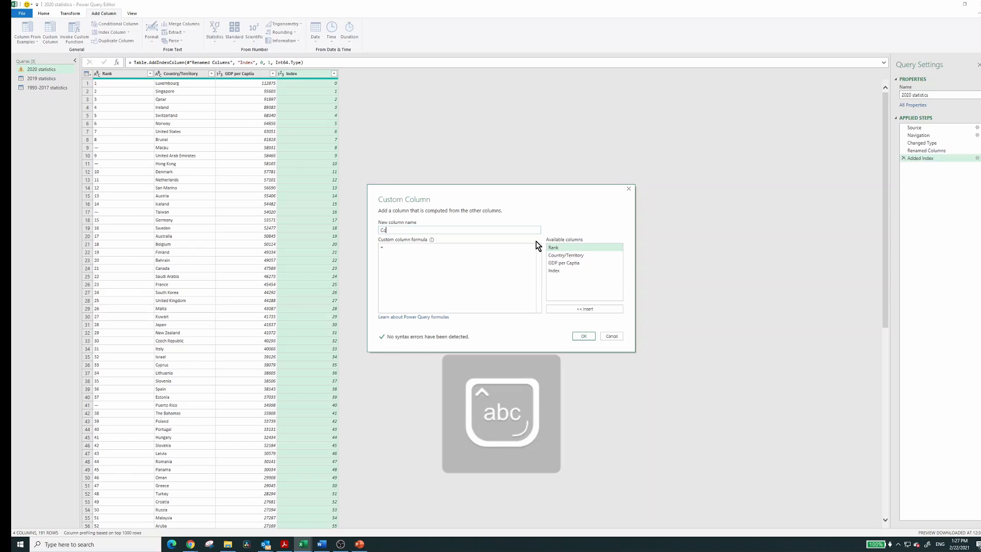
pyautogui.write('ncat xxx')
# Begin the custom column formula with Number.ToText([GDP per Captia]) to convert the GDP values to text
pyautogui.click(424, 251)
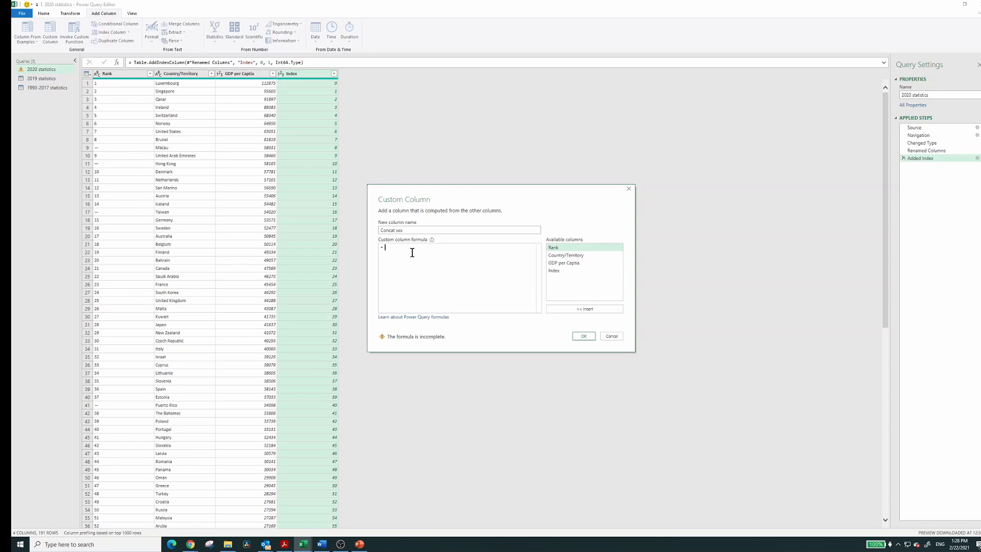
pyautogui.write('Numbe')
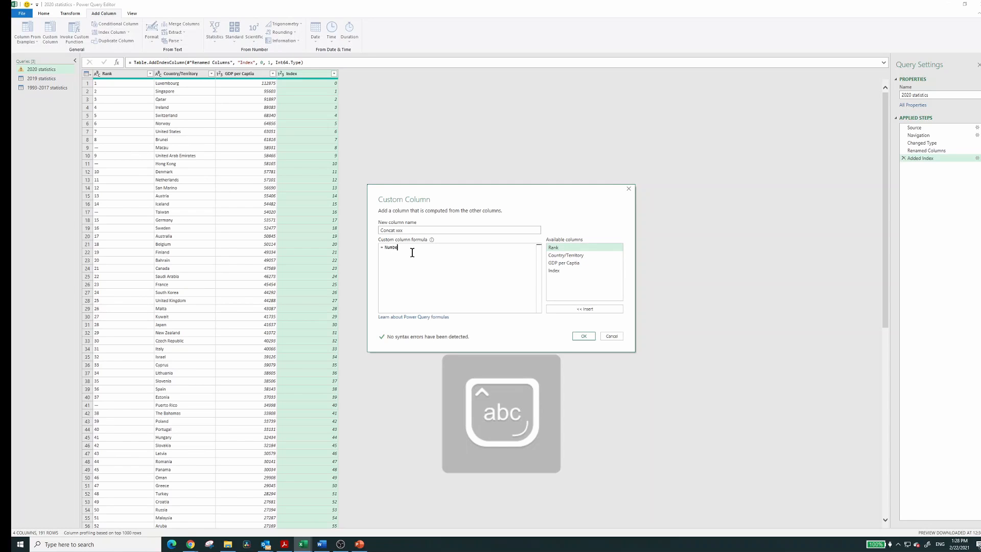
pyautogui.write('r.To')
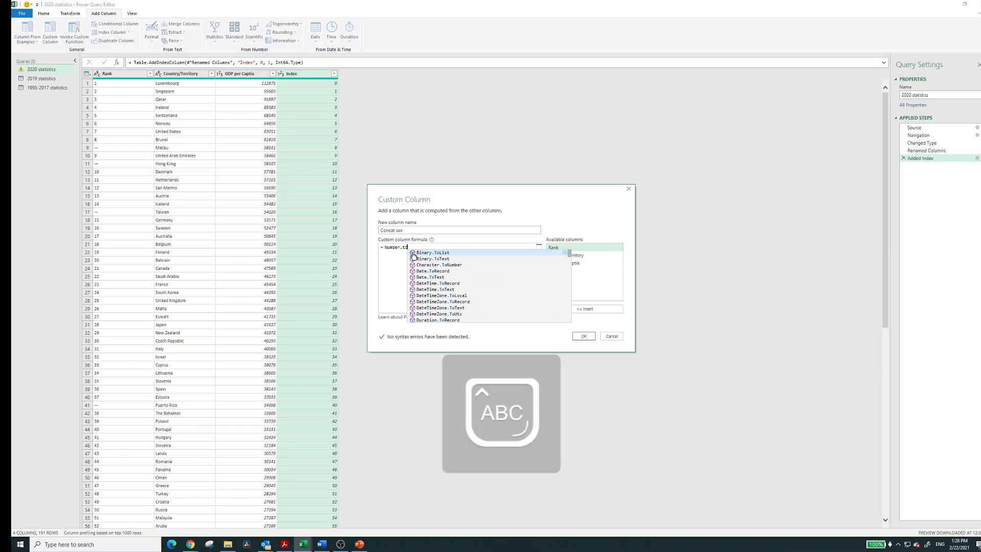
pyautogui.write('Text')
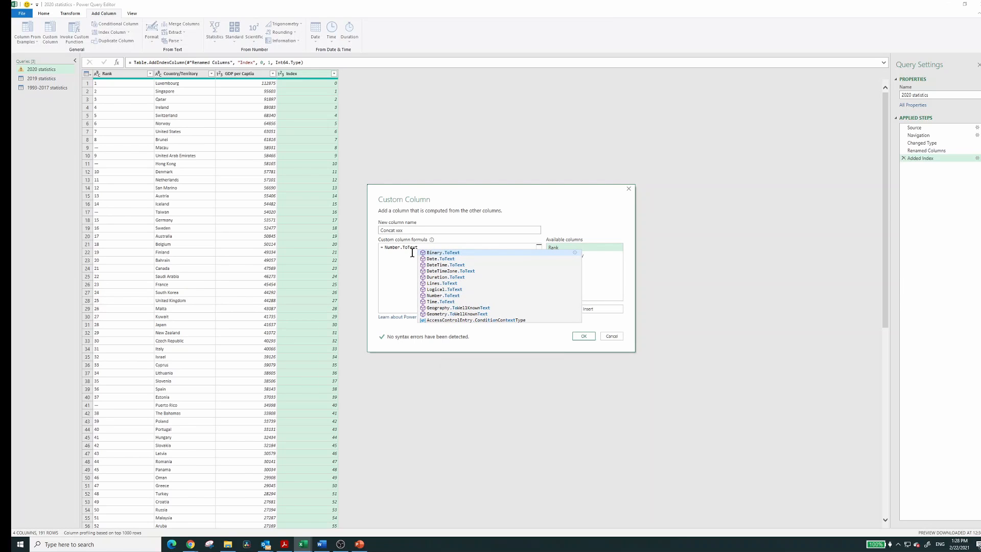
pyautogui.write('([')
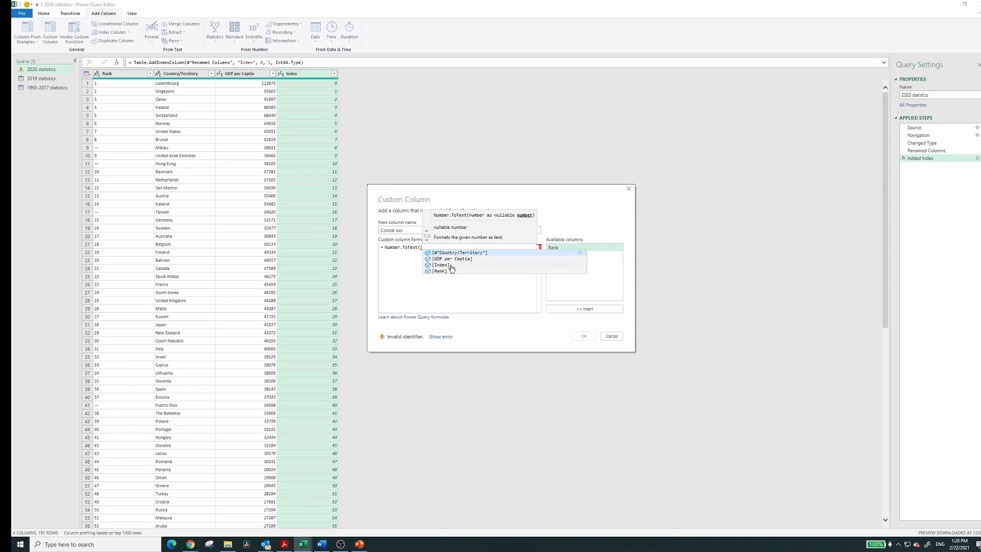
pyautogui.click(453, 263)
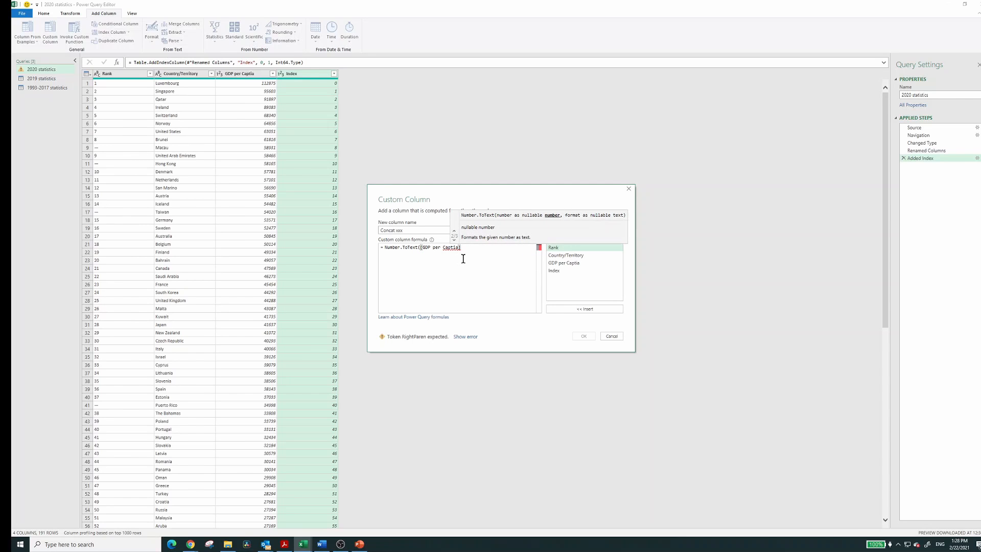
pyautogui.write(')')
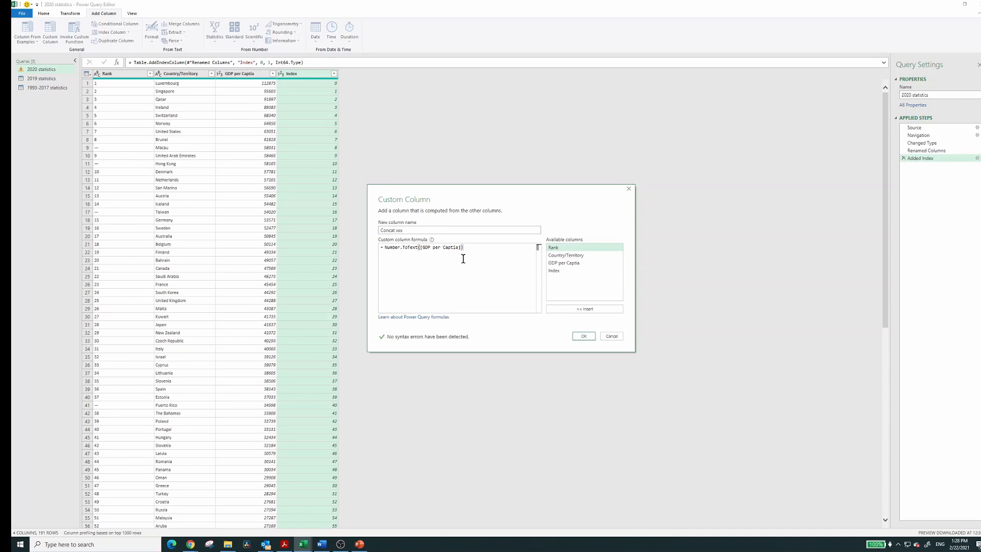
pyautogui.write('&""')
# Extend the formula with &"-"&[#"Country/Territory"] to join the country name after a hyphen, and create the column
pyautogui.press('BackSpace')
pyautogui.write('-"&[')
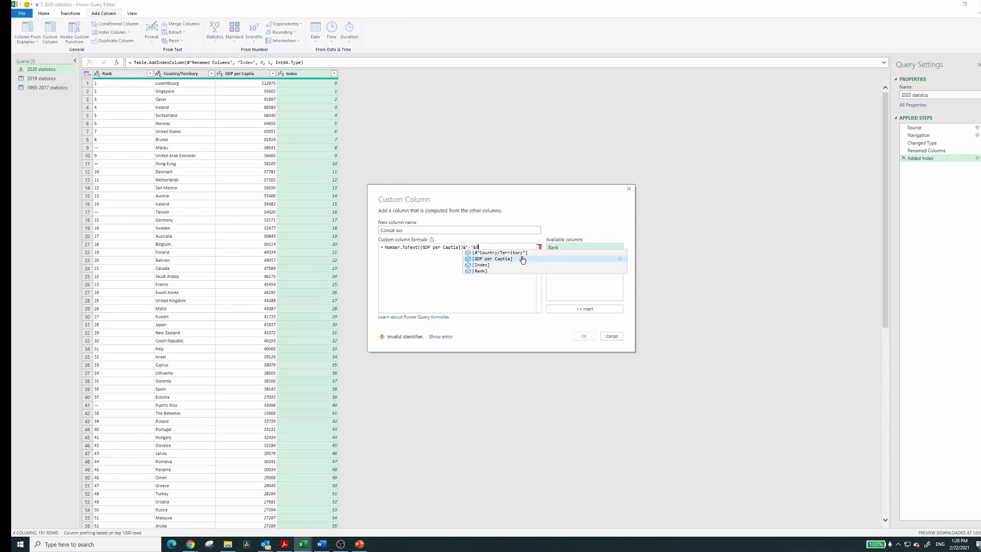
pyautogui.click(516, 252)
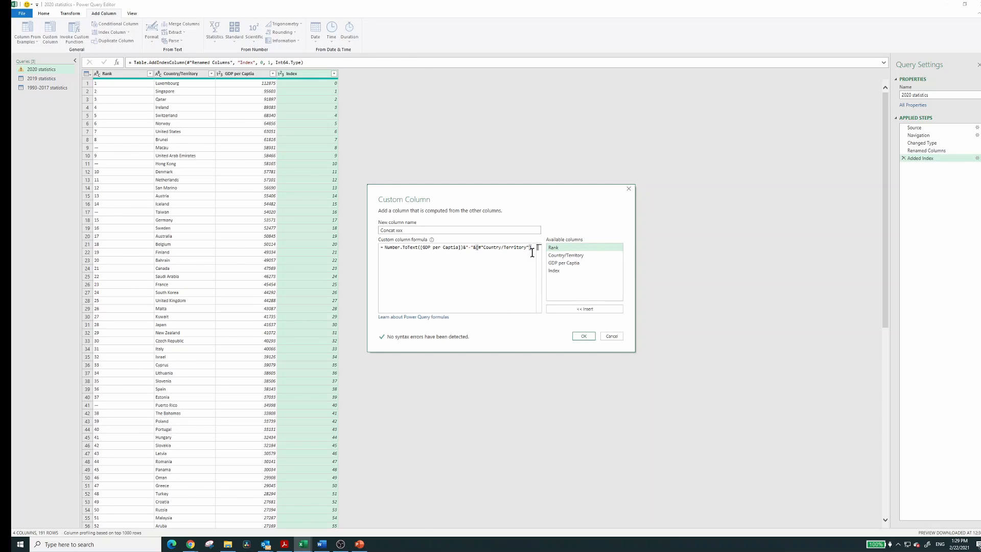
pyautogui.click(583, 337)
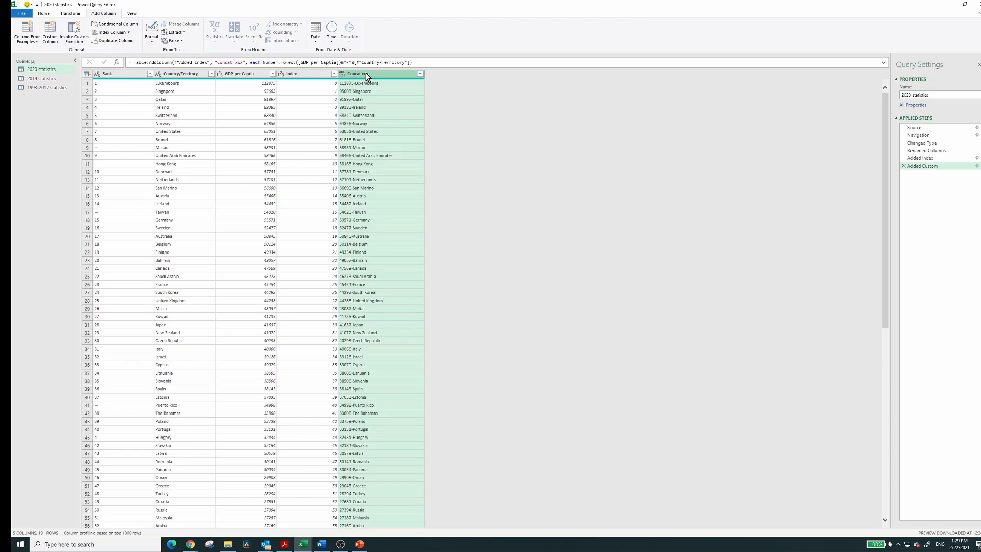
# Remove the Concat xxx column from the 2020 statistics query
pyautogui.click(67, 14)
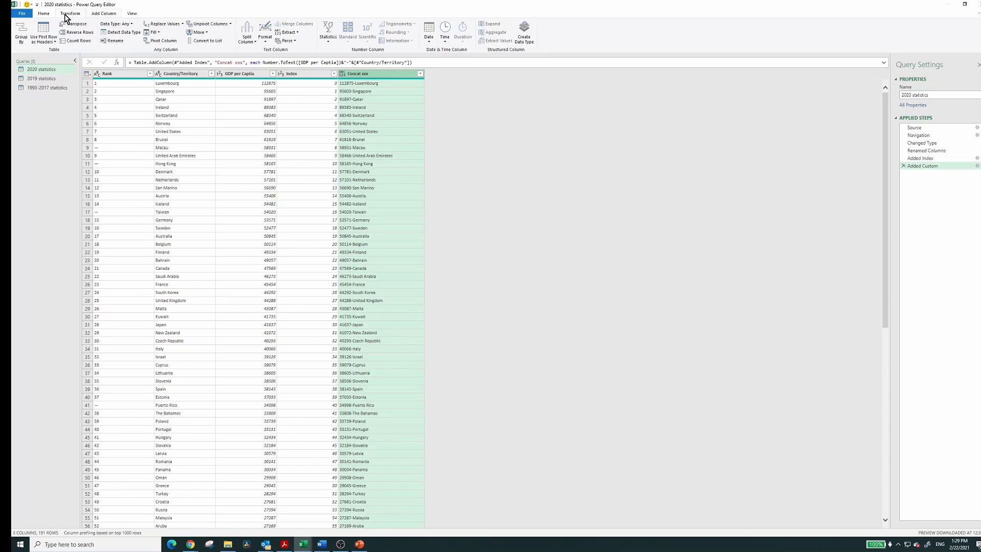
pyautogui.rightClick(371, 75)
pyautogui.click(392, 91)
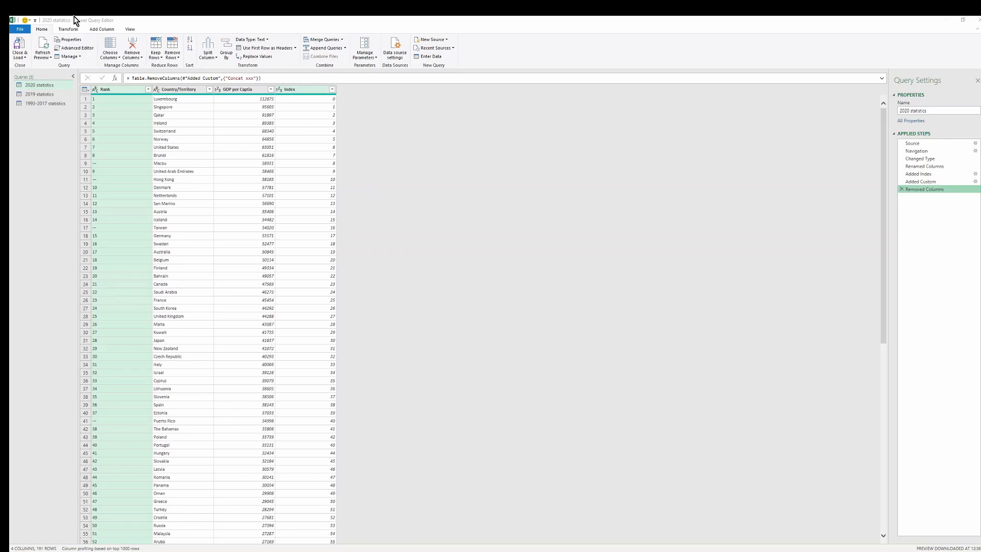
# Add a custom column named "Year" with the constant value 2020 to the 2020 statistics query
pyautogui.click(50, 34)
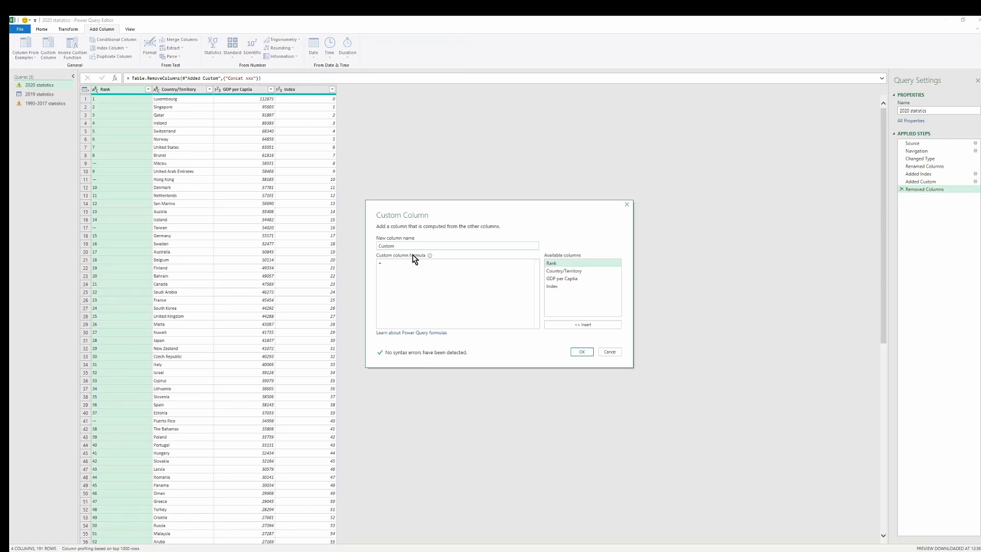
pyautogui.click(396, 245)
pyautogui.press('BackSpace')
pyautogui.press('BackSpace')
pyautogui.press('BackSpace')
pyautogui.write('Y')
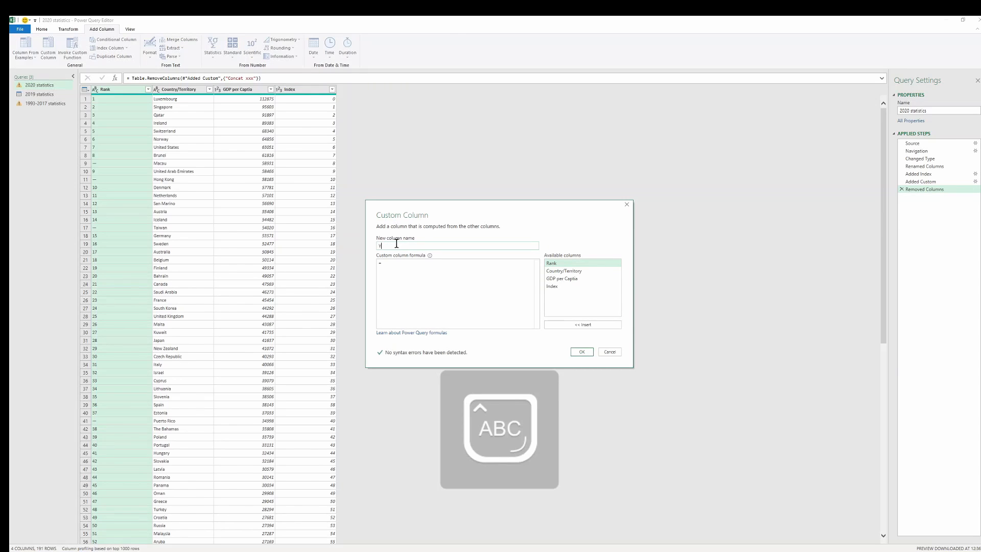
pyautogui.write('E')
pyautogui.press('BackSpace')
pyautogui.press('capslock')
pyautogui.write('ear')
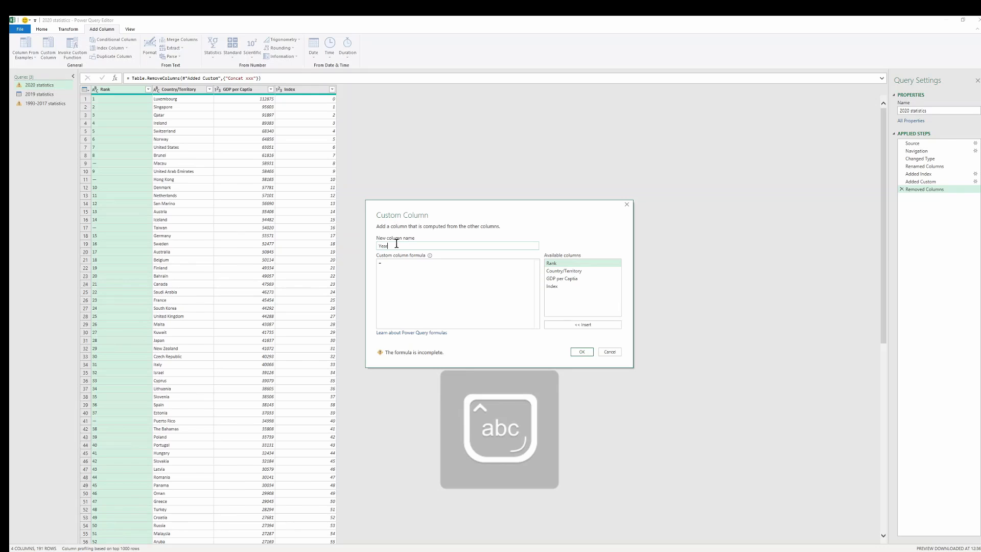
pyautogui.click(396, 262)
pyautogui.write('20')
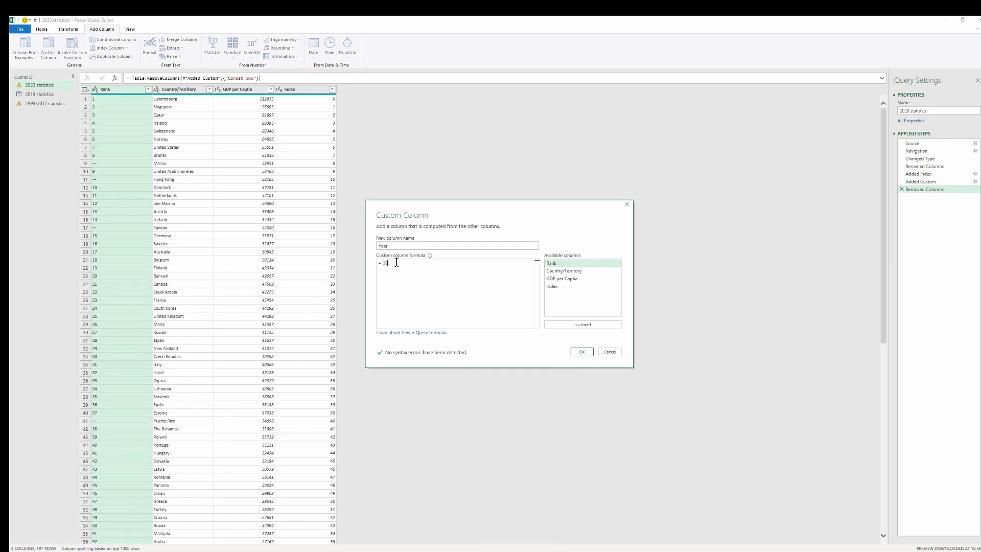
pyautogui.write('20')
pyautogui.click(587, 352)
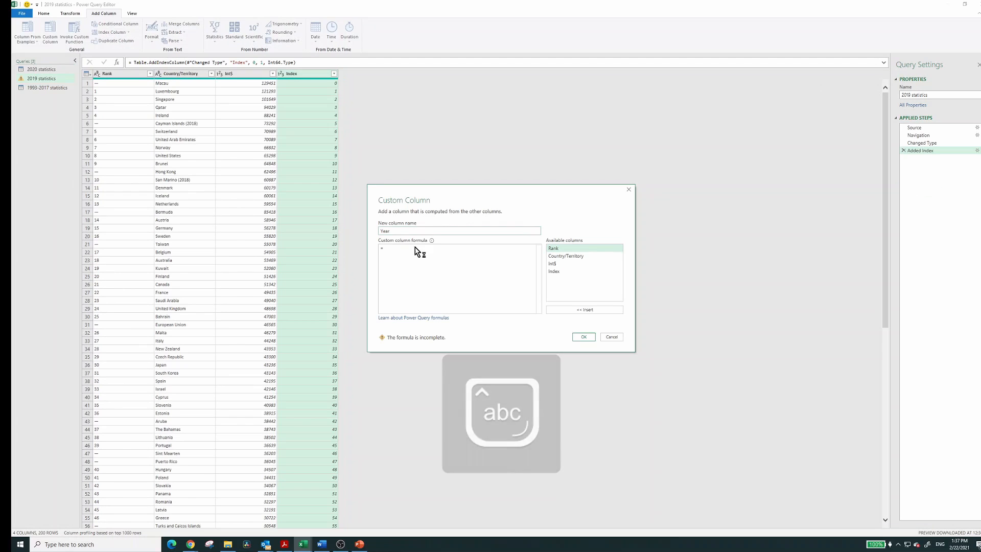
# Set the Year custom column in the 2019 statistics query to the constant value 2019 and create it
pyautogui.write('2019')
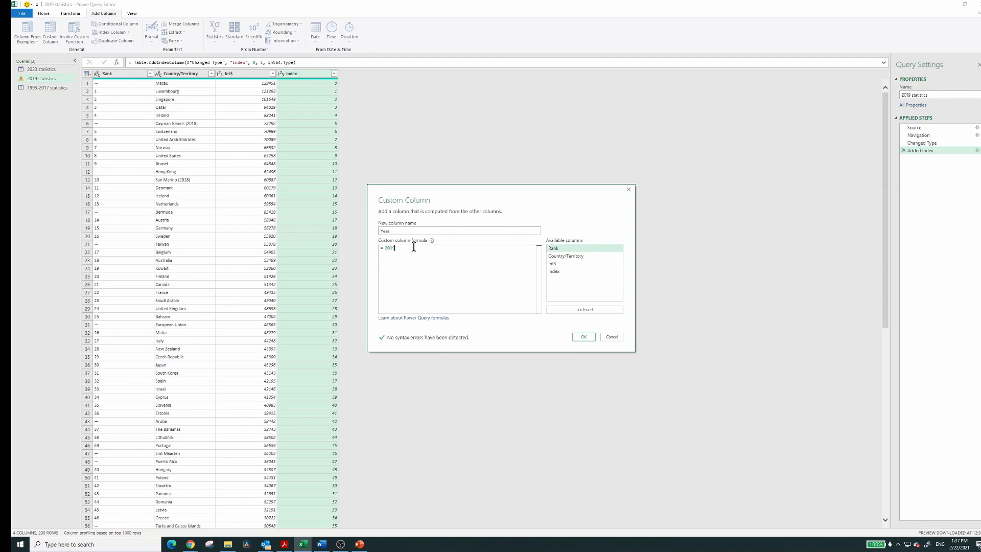
pyautogui.click(584, 337)
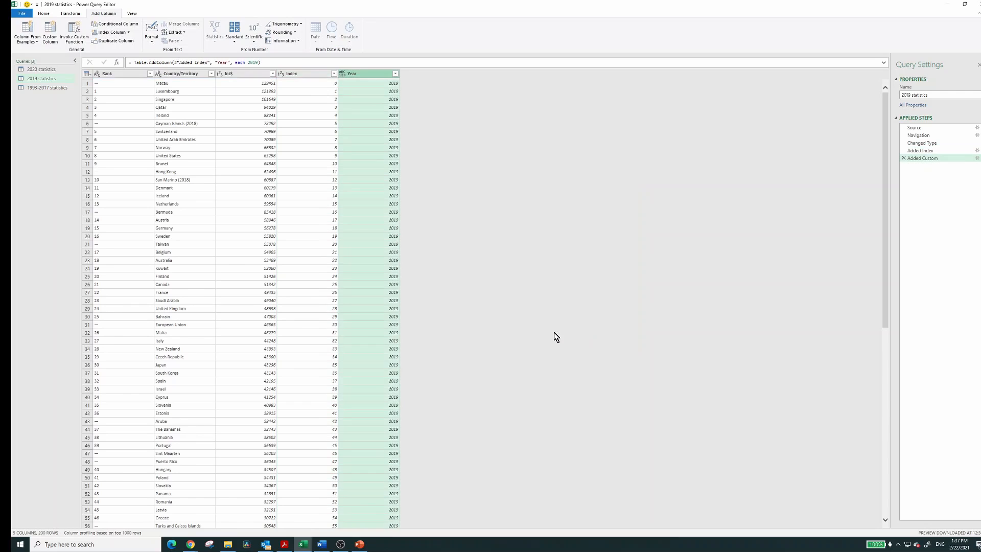
# Append the 2020 statistics and 2019 statistics tables to the 1993-2017 statistics query using the three-or-more-tables option, and select its Year column
pyautogui.click(51, 88)
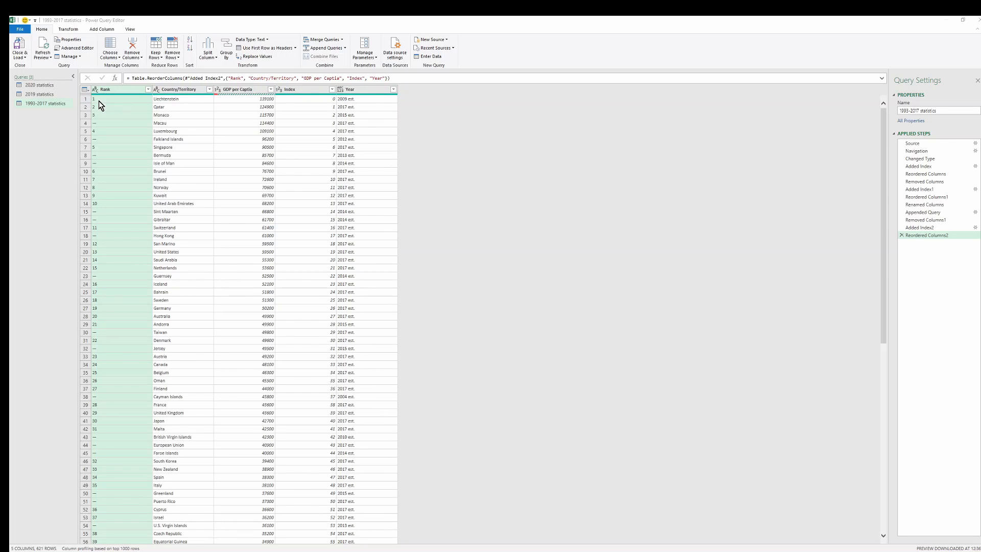
pyautogui.click(45, 94)
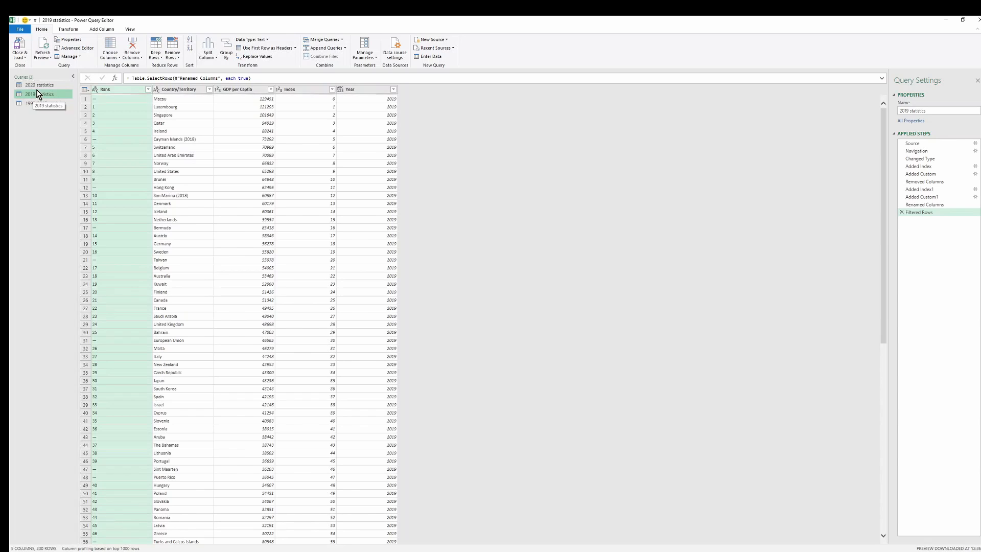
pyautogui.click(43, 86)
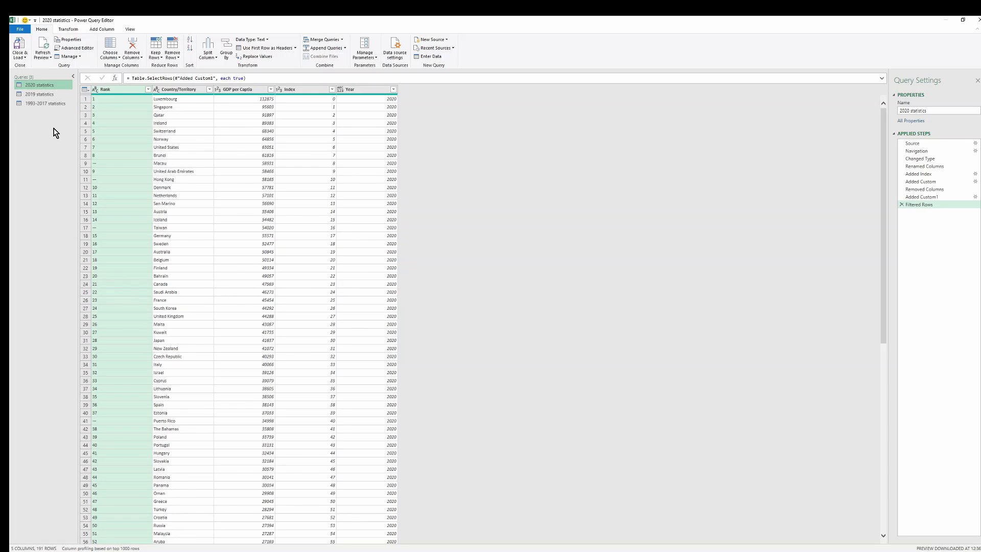
pyautogui.click(44, 104)
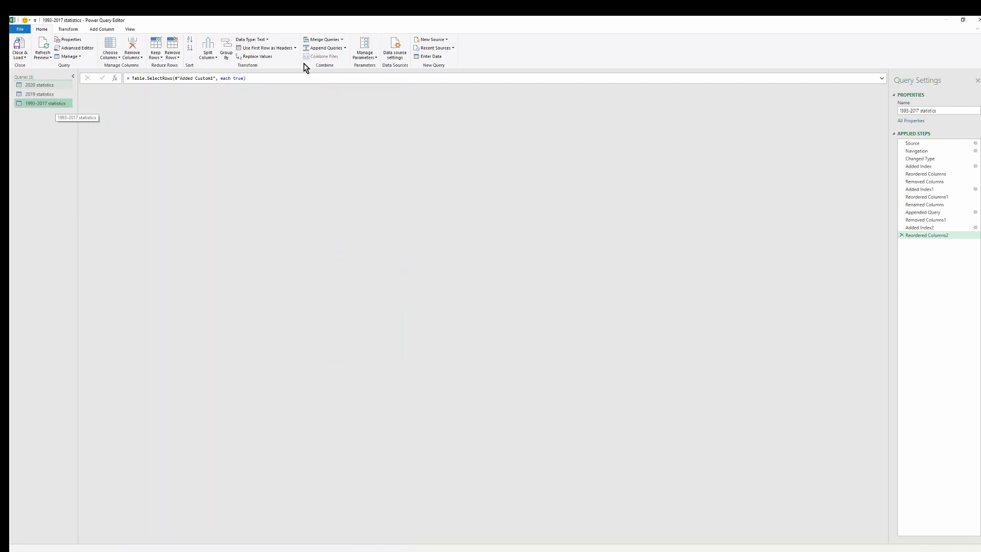
pyautogui.click(330, 48)
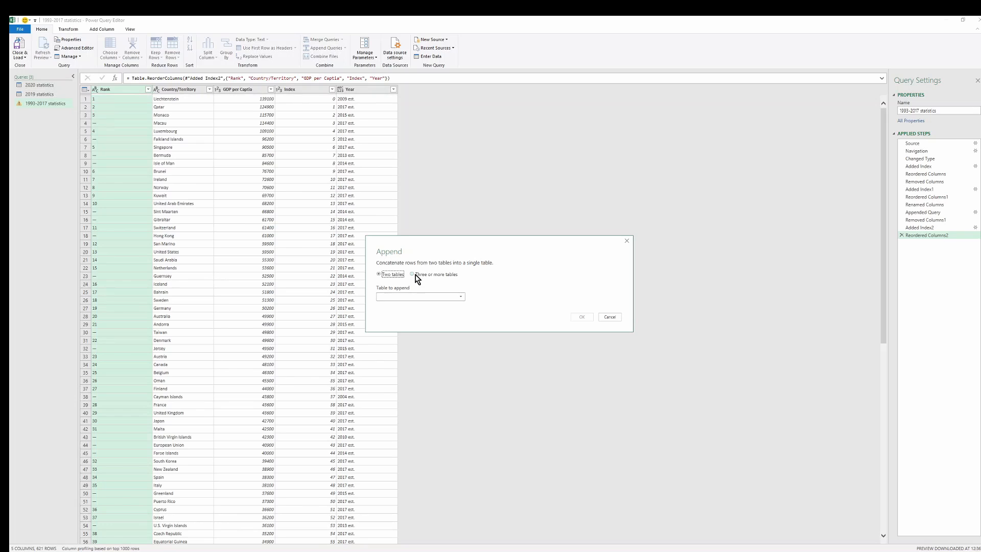
pyautogui.click(424, 274)
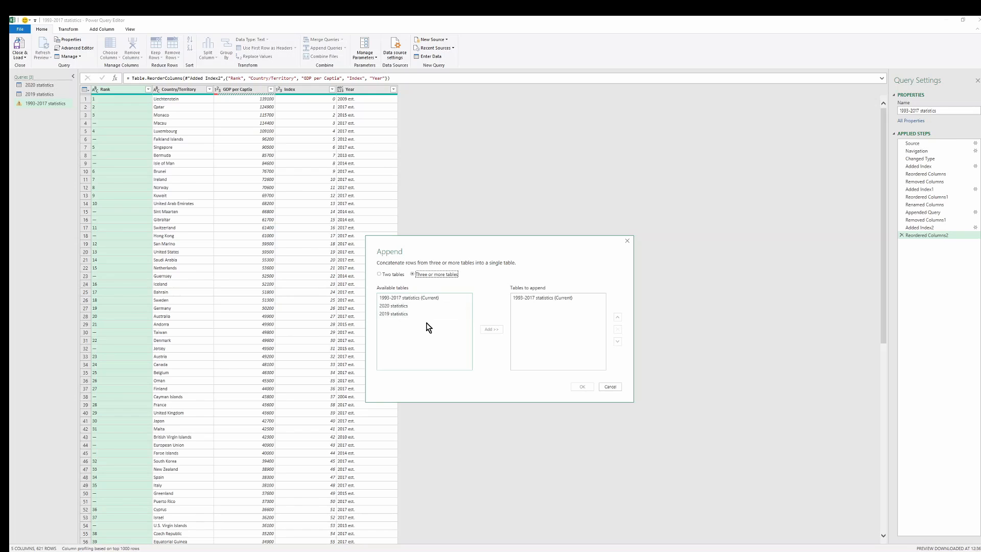
pyautogui.click(400, 307)
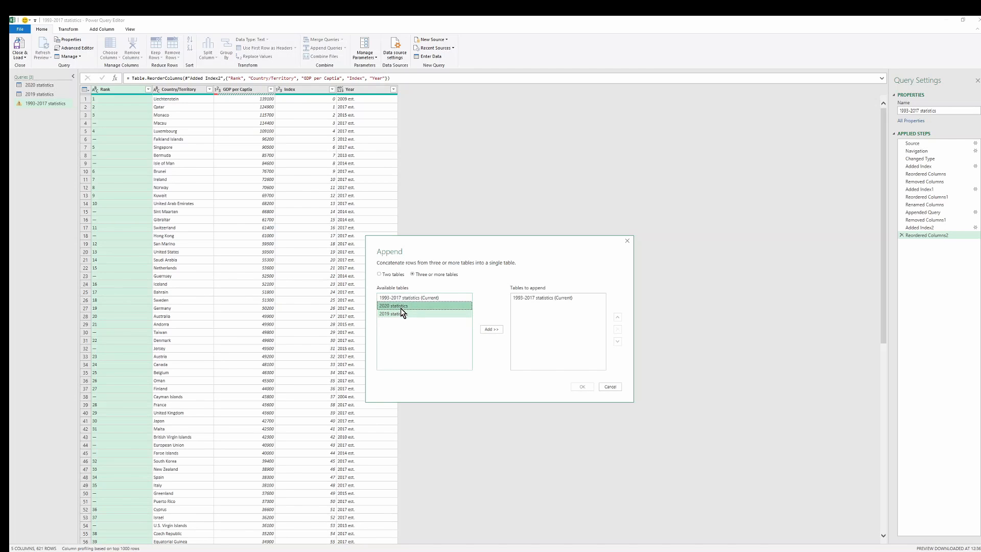
pyautogui.keyDown('ctrl'); pyautogui.click(403, 313); pyautogui.keyUp('ctrl')
pyautogui.click(490, 331)
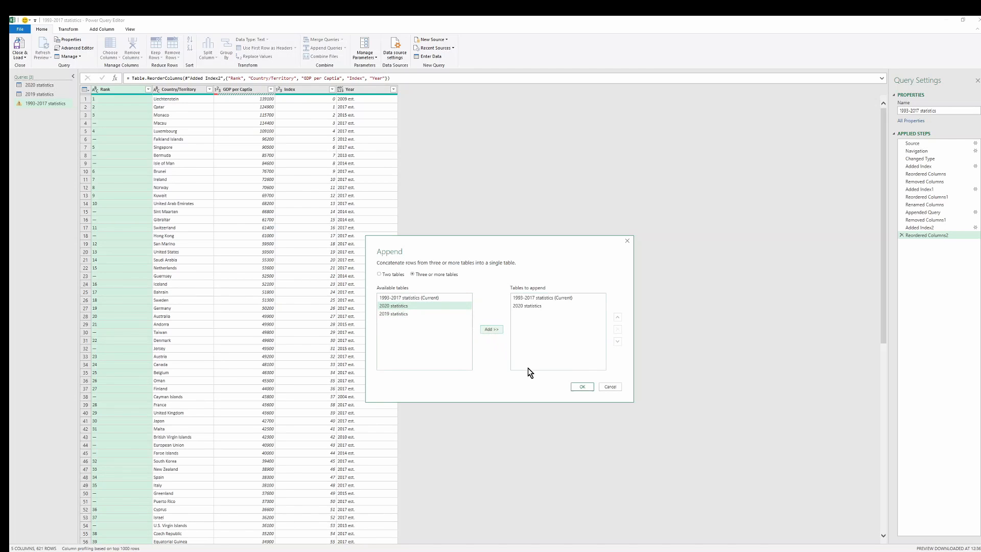
pyautogui.click(581, 386)
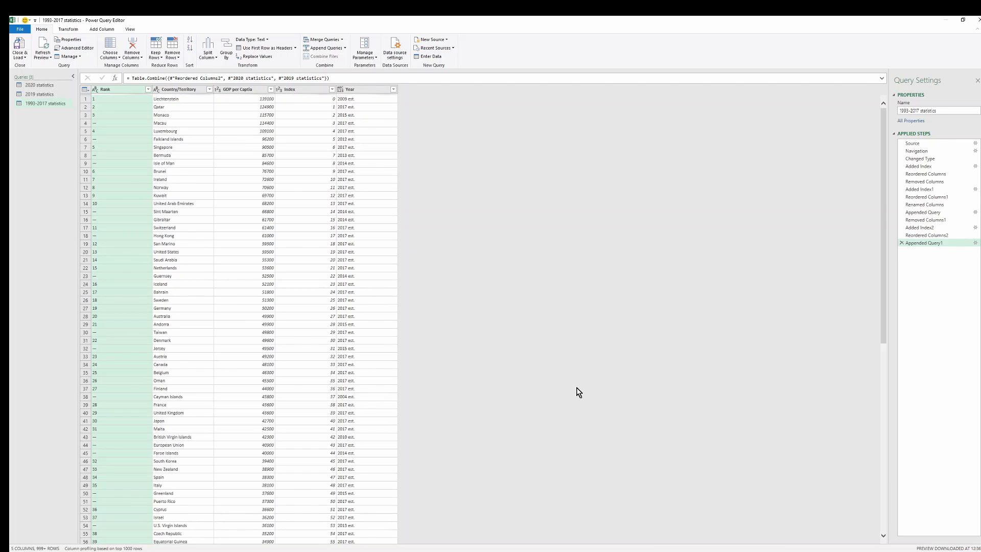
pyautogui.click(392, 108)
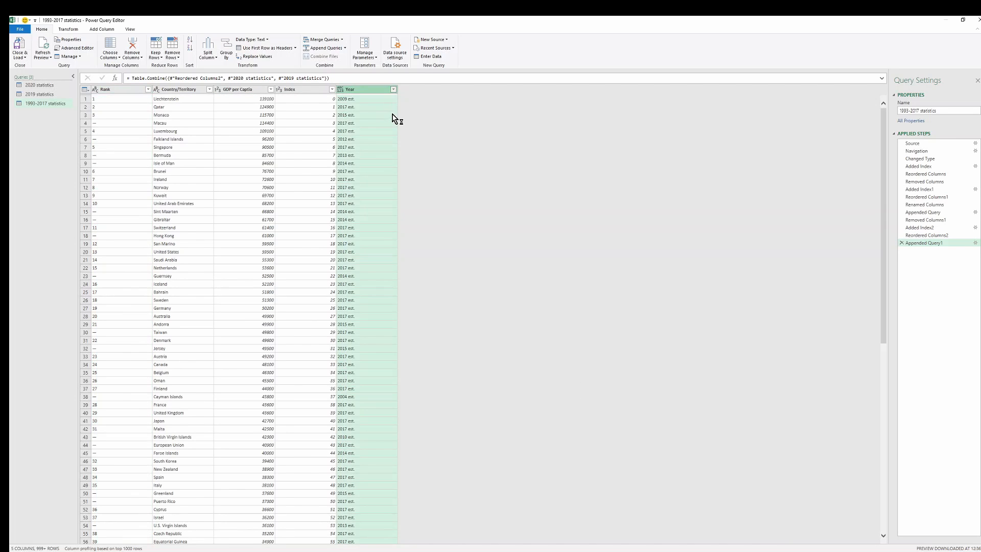
# Check the year values available for filtering in the Year columns of the 1993-2017 and 2019 statistics queries
pyautogui.click(393, 89)
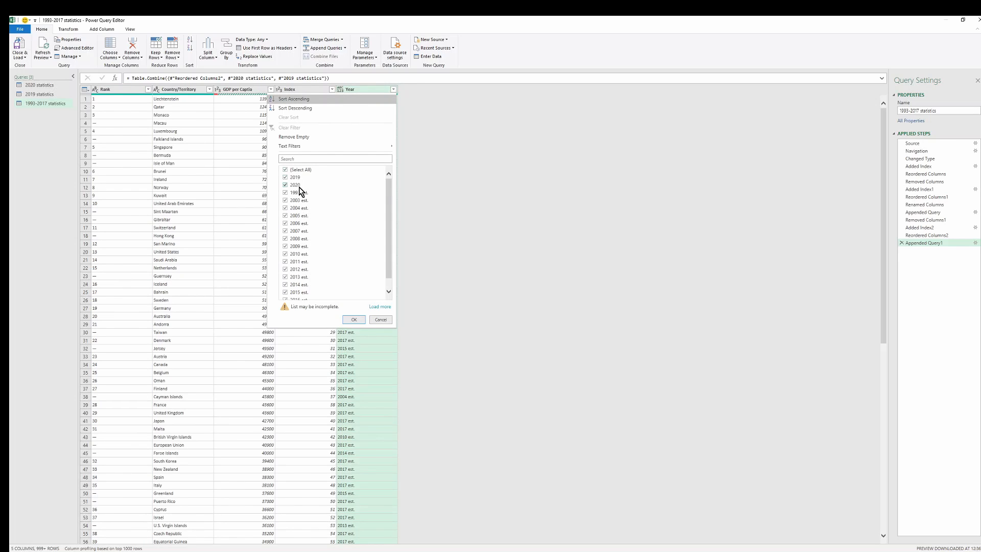
pyautogui.click(354, 320)
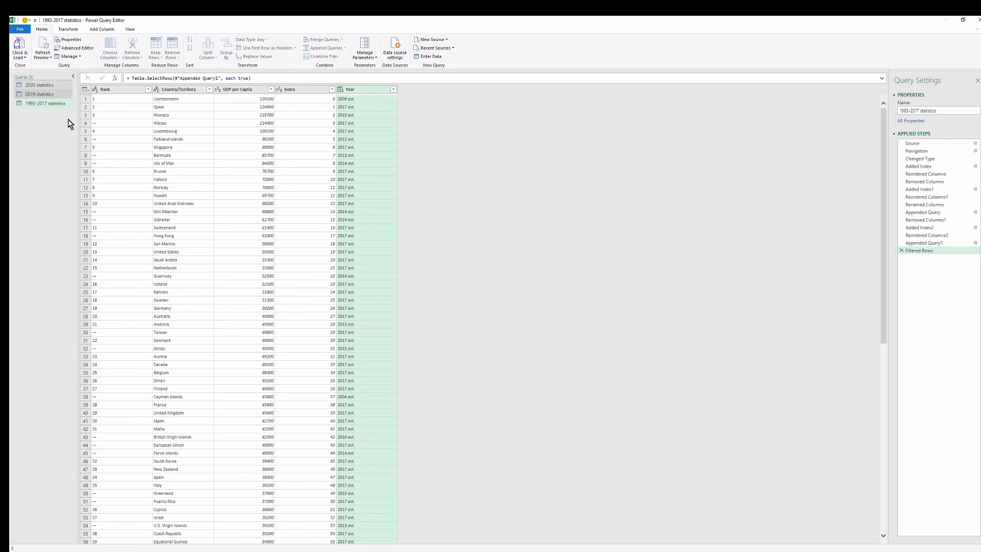
pyautogui.click(50, 97)
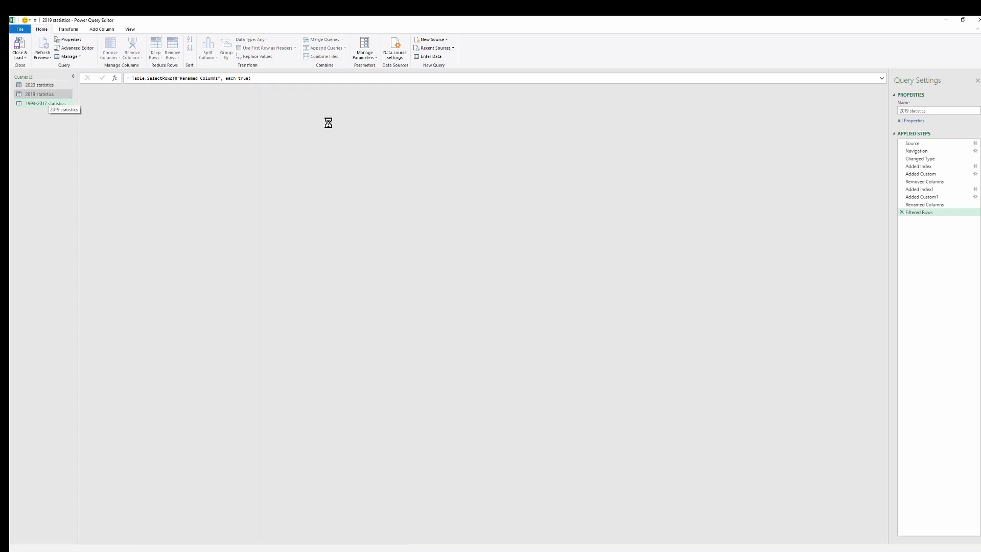
pyautogui.click(393, 90)
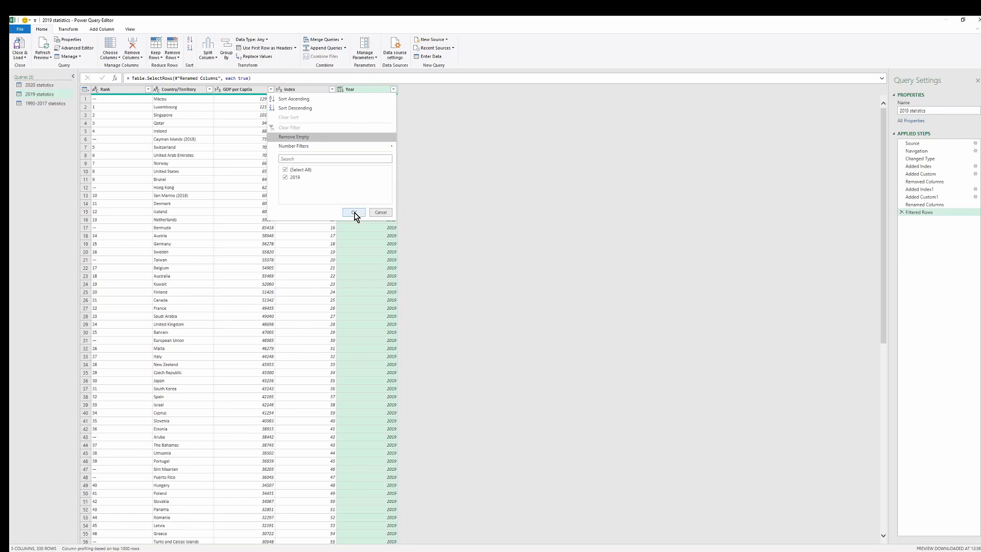
pyautogui.click(354, 212)
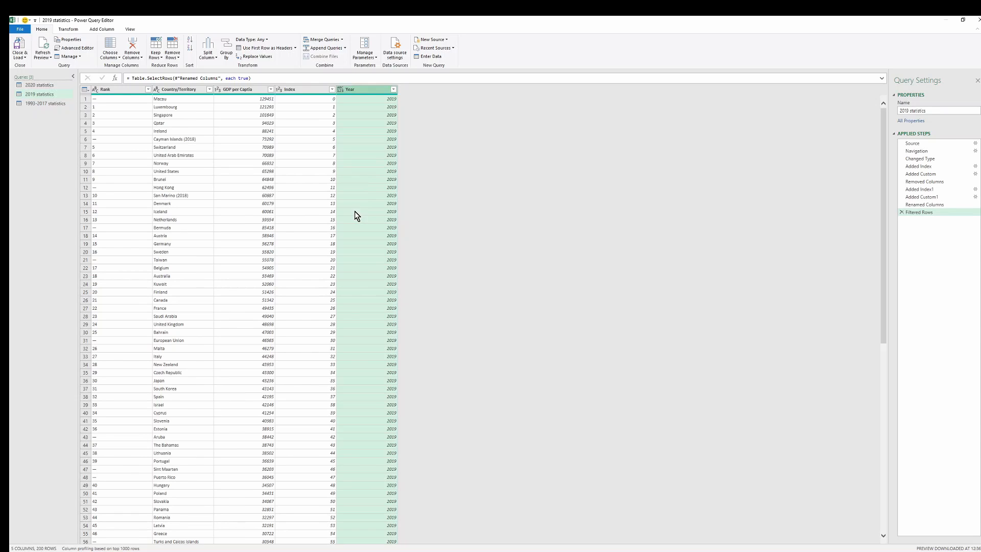
pyautogui.click(46, 105)
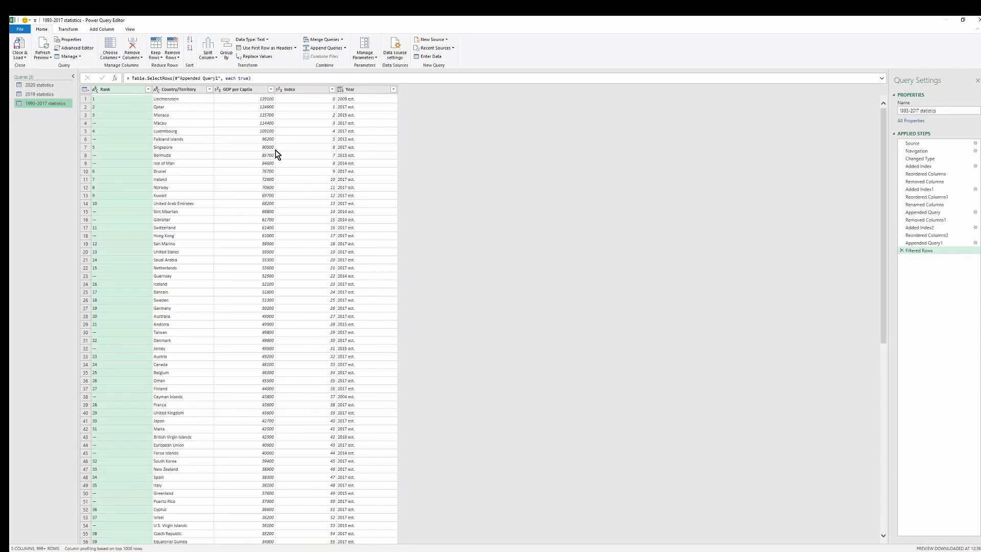
pyautogui.click(375, 144)
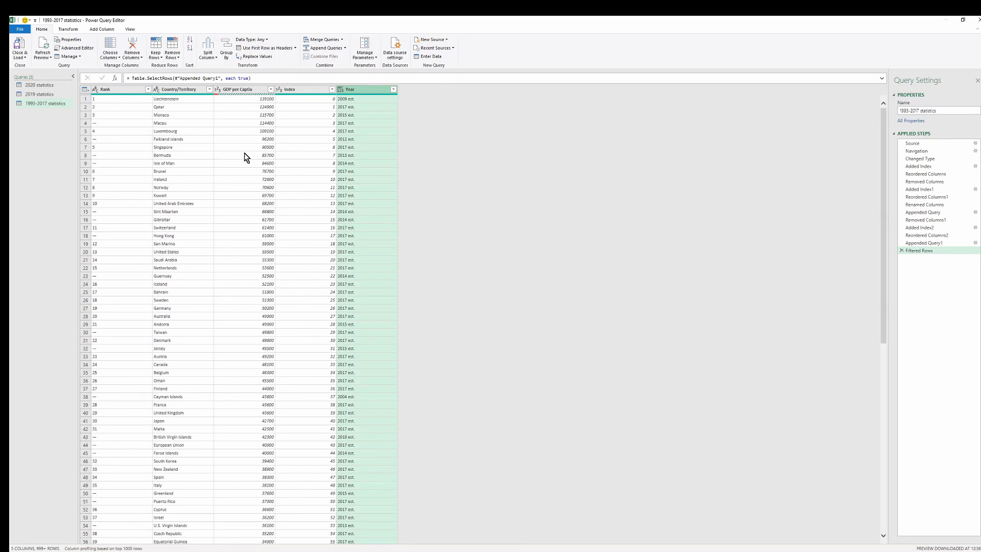
# Filter out empty rows on the GDP per Captia and Country/Territory columns of the 1993-2017 statistics query, and browse the Rank filter values
pyautogui.click(270, 90)
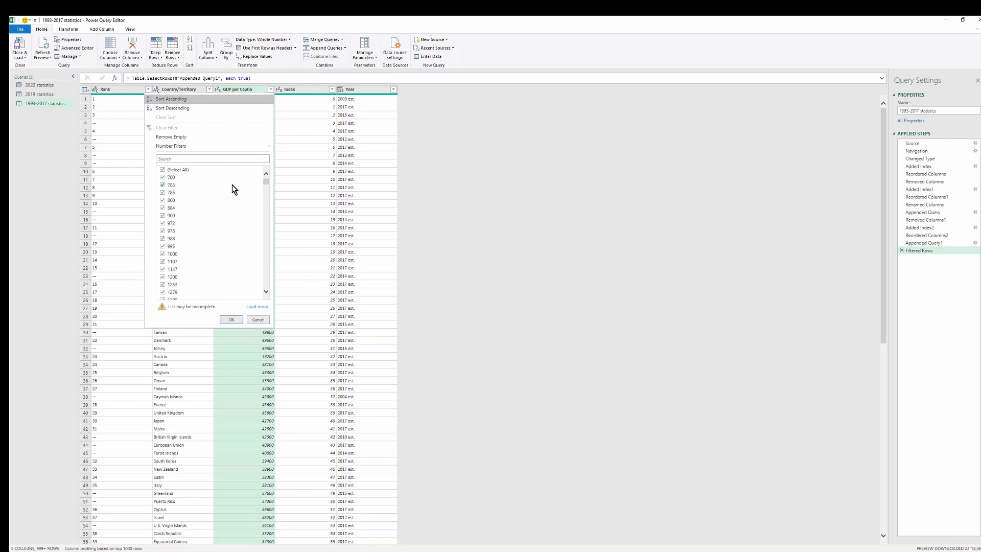
pyautogui.click(218, 138)
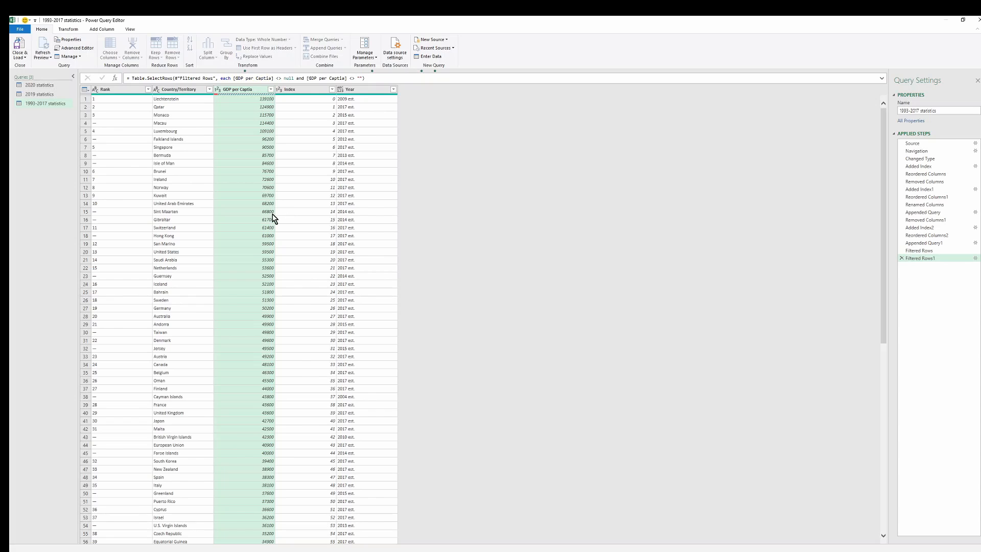
pyautogui.click(203, 90)
pyautogui.click(209, 89)
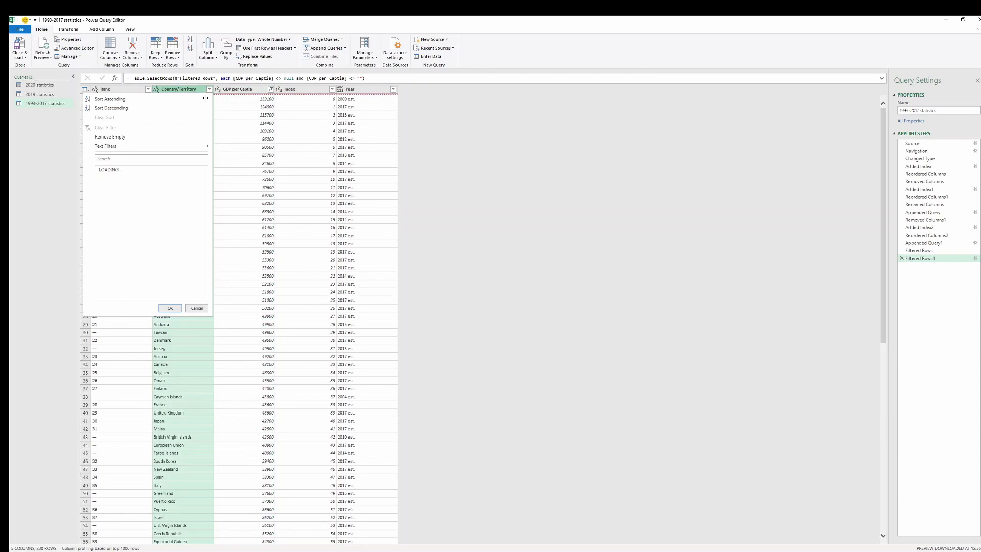
pyautogui.click(127, 138)
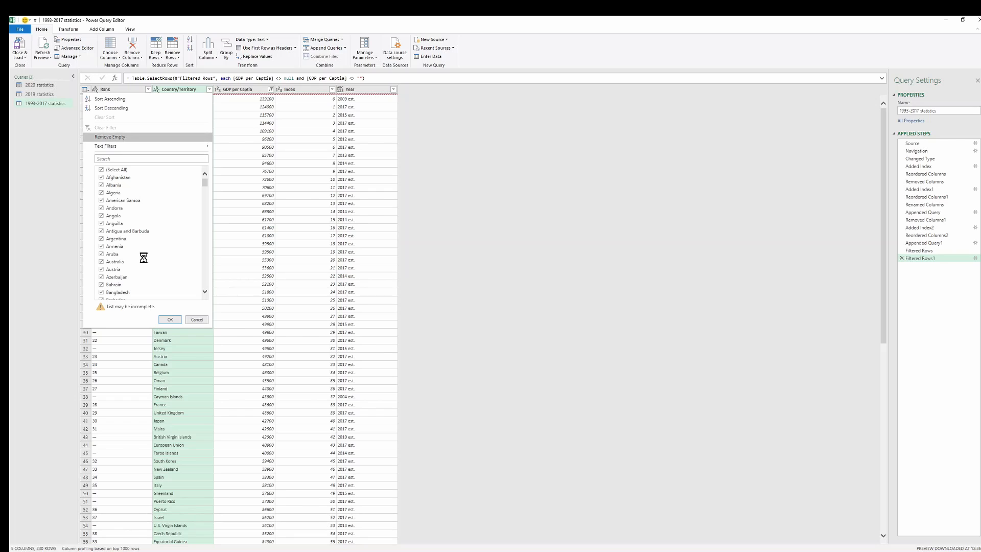
pyautogui.click(147, 90)
pyautogui.click(148, 89)
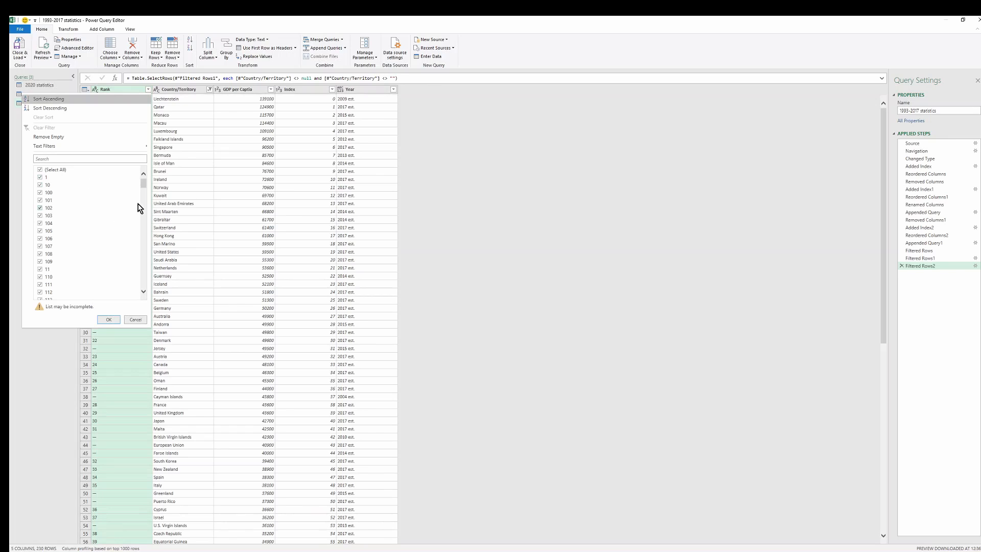
pyautogui.moveTo(145, 225); pyautogui.dragTo(134, 150)
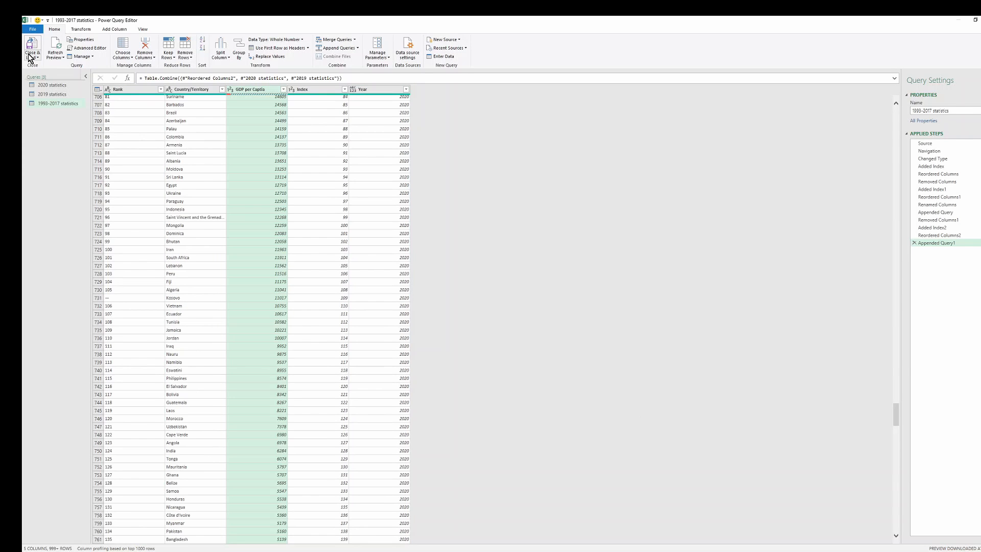
# Close the query editor and load the combined 1993-2017 statistics query into the workbook as a table
pyautogui.click(32, 55)
pyautogui.click(48, 66)
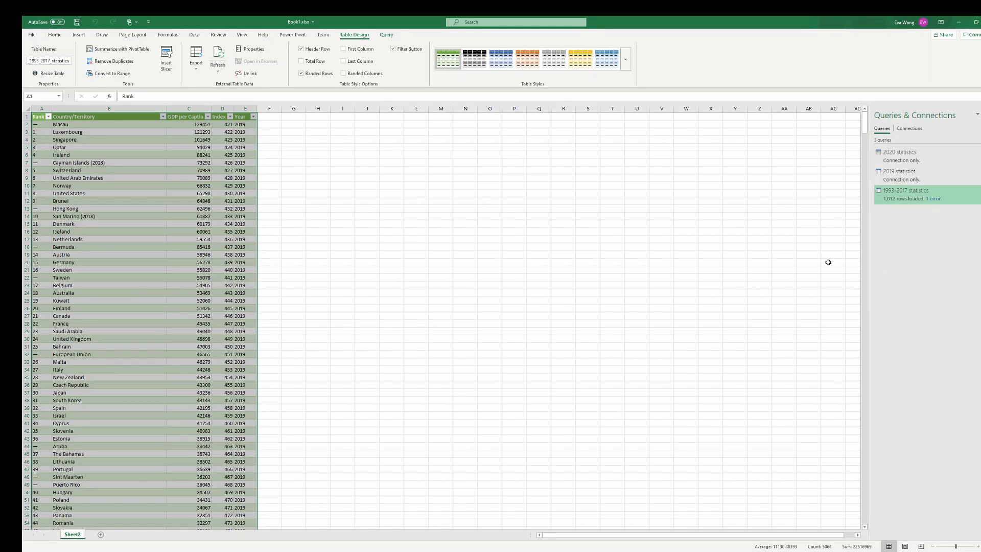
pyautogui.click(392, 201)
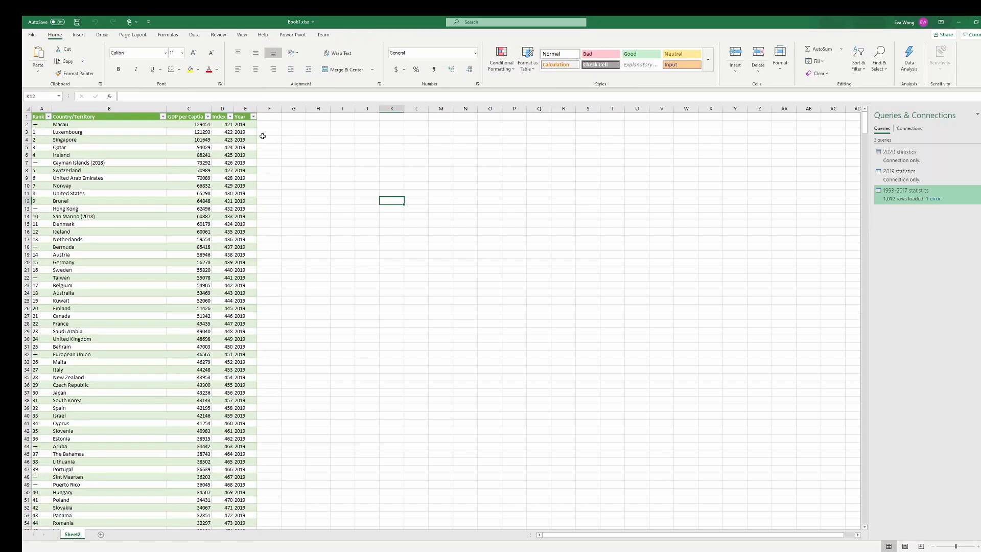
# Examine the full list of years in the loaded table's Year column filter without filtering anything
pyautogui.click(253, 116)
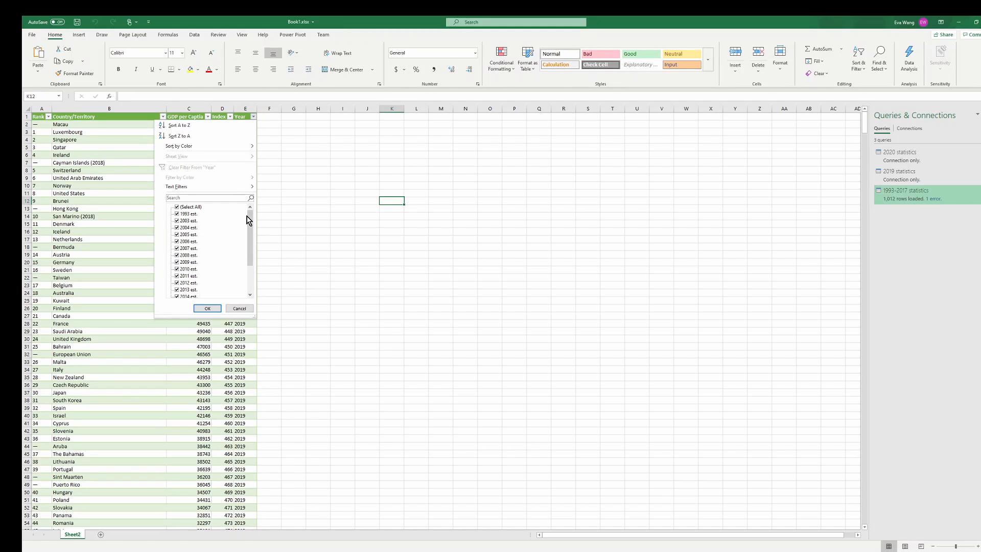
pyautogui.moveTo(248, 219); pyautogui.dragTo(248, 245)
pyautogui.moveTo(250, 272); pyautogui.dragTo(260, 165)
pyautogui.click(306, 169)
pyautogui.click(378, 178)
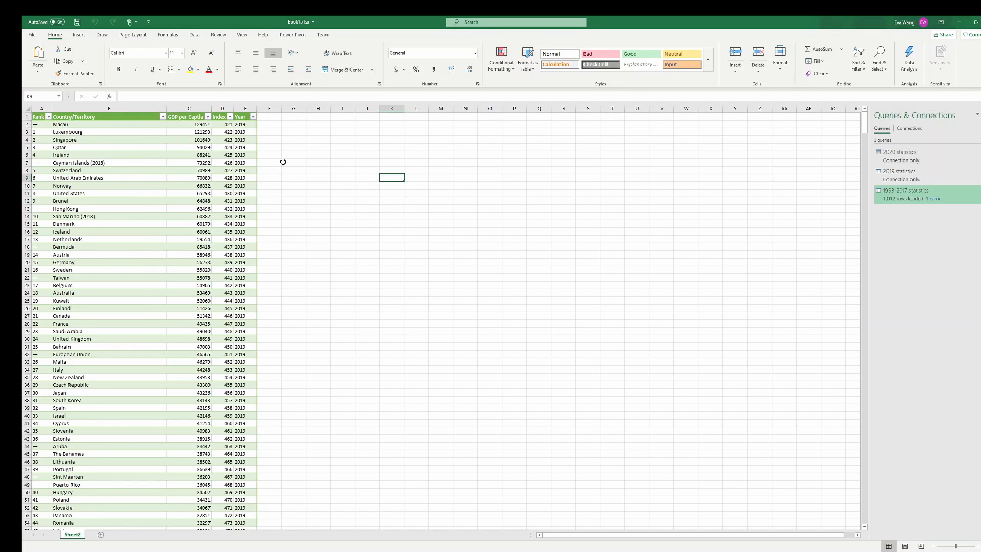
# Widen the Index and Year columns of the loaded table, and undo the Year column's widening
pyautogui.moveTo(236, 111); pyautogui.dragTo(375, 115)
pyautogui.click(323, 175)
pyautogui.click(281, 202)
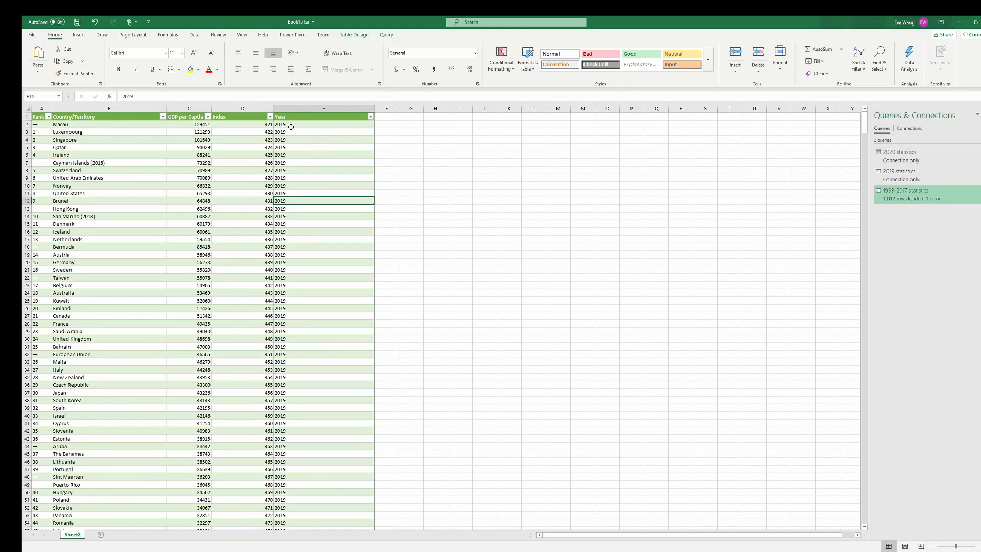
pyautogui.hotkey('ctrl', 'z')
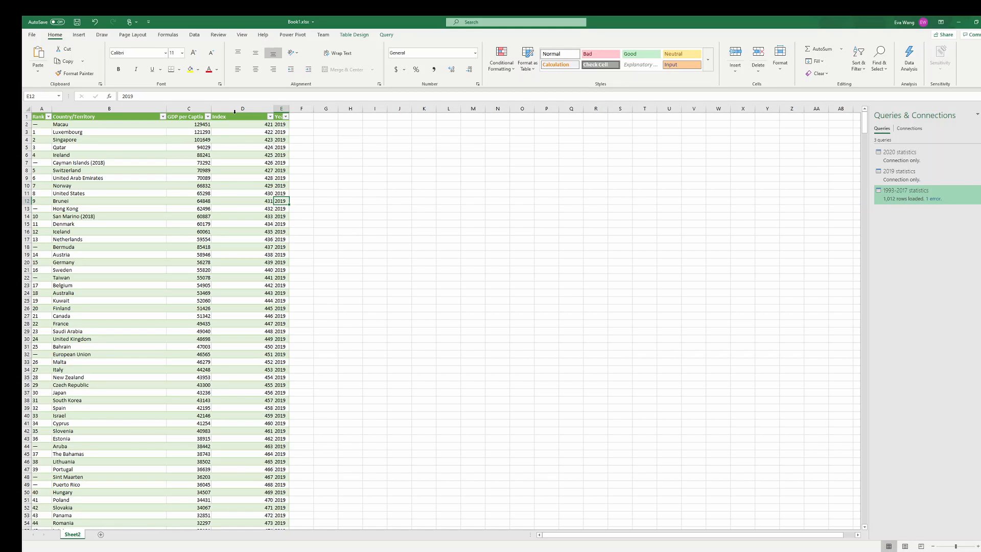
# Add a new table column headed "INDEX2" beside the Year column and widen it to fit the header
pyautogui.click(310, 117)
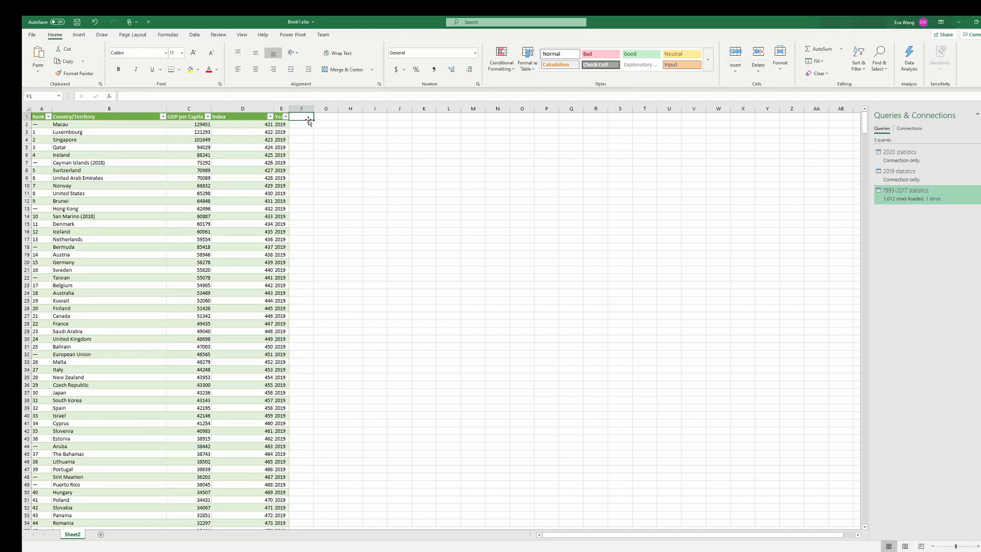
pyautogui.press('capslock')
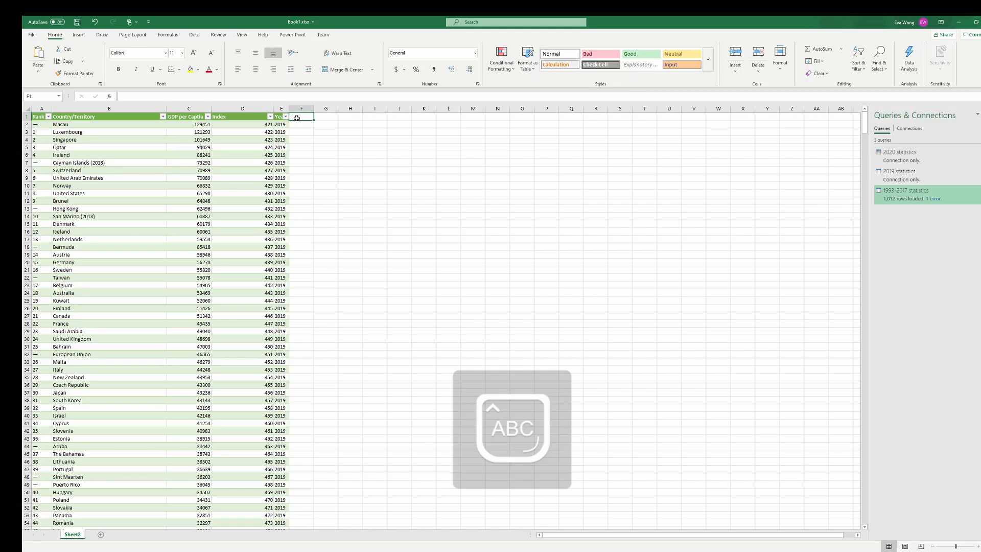
pyautogui.write('IN')
pyautogui.press('capslock')
pyautogui.write('de')
pyautogui.press('capslock')
pyautogui.write('NDE')
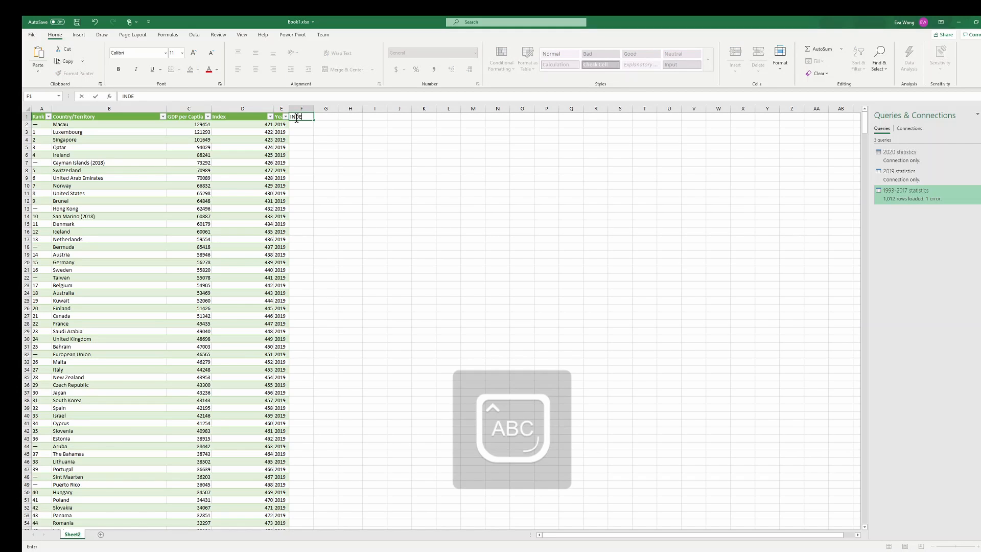
pyautogui.press('Return')
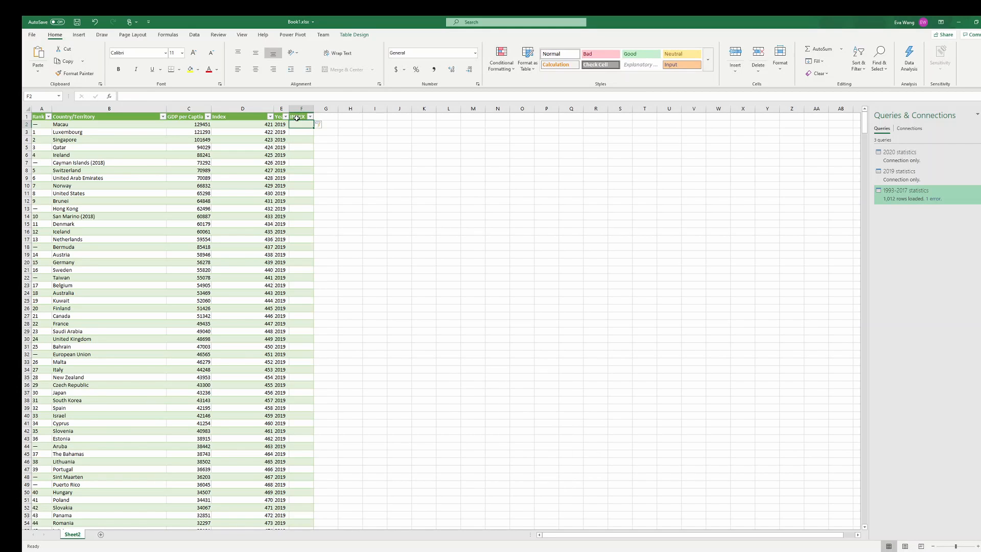
pyautogui.moveTo(313, 116); pyautogui.dragTo(332, 116)
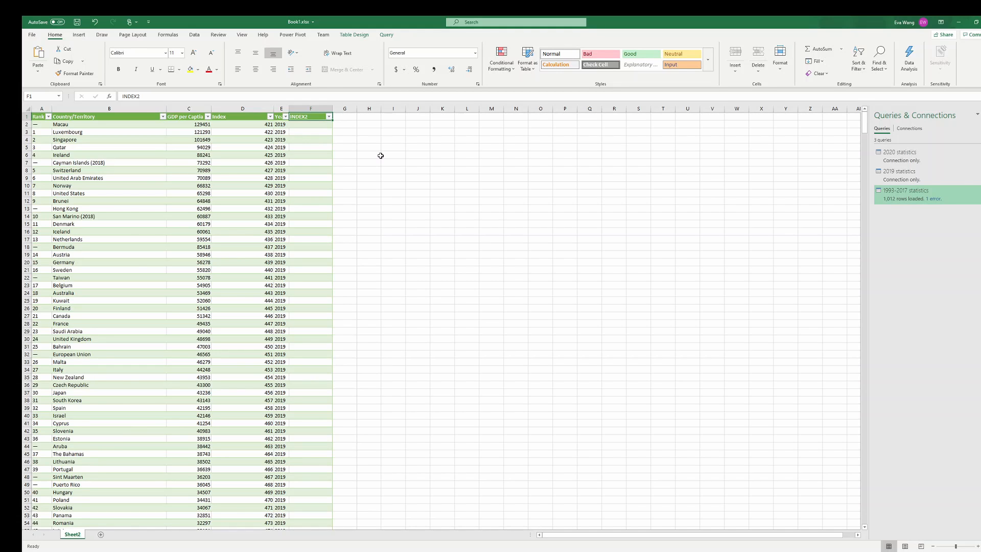
# Check how far the empty INDEX2 column extends by selecting its cells down to the table's last row
pyautogui.click(312, 124)
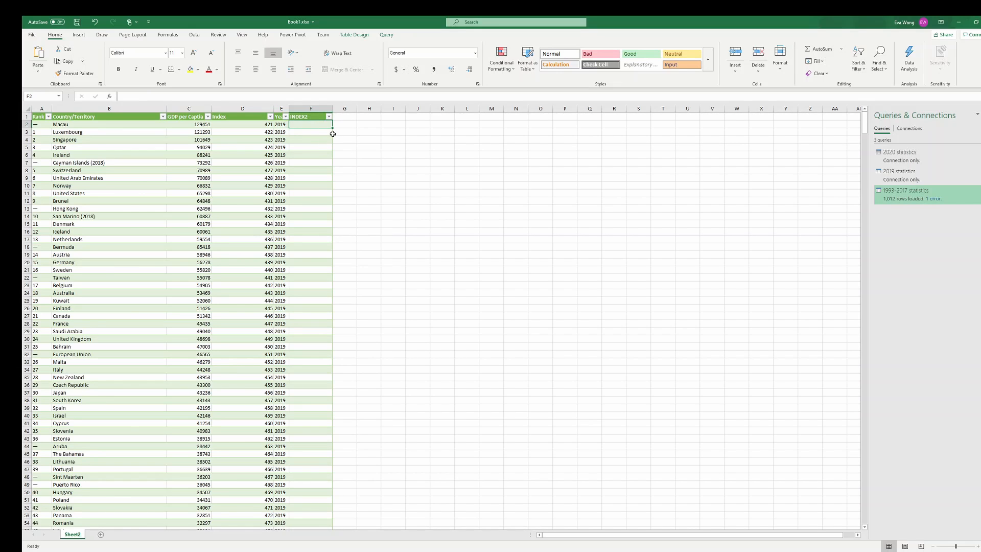
pyautogui.scroll(-12, 317, 204)
pyautogui.moveTo(302, 254); pyautogui.dragTo(312, 546)
pyautogui.scroll(-7, 314, 485)
pyautogui.click(316, 472)
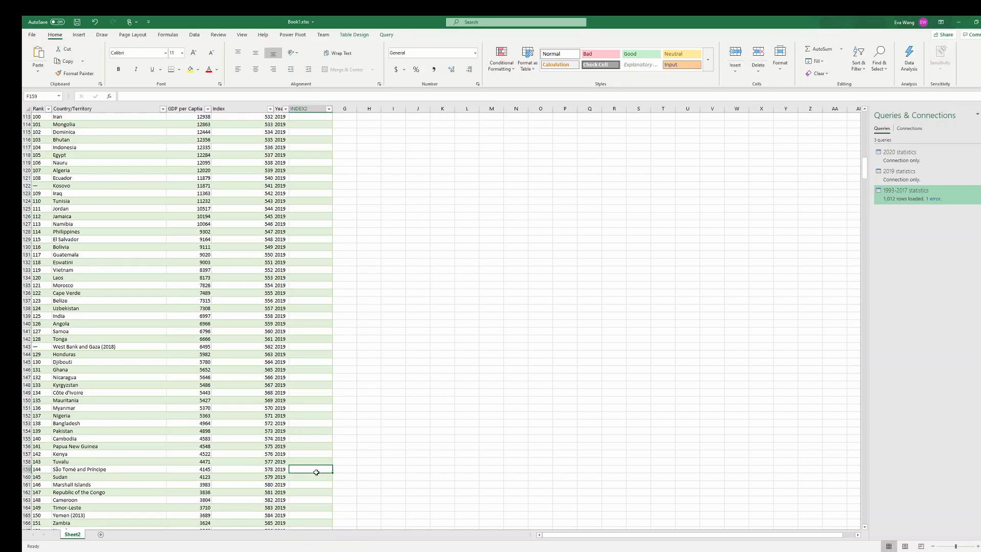
pyautogui.hotkey('ctrl', 'shift', 'Down')
pyautogui.scroll(-6, 320, 467)
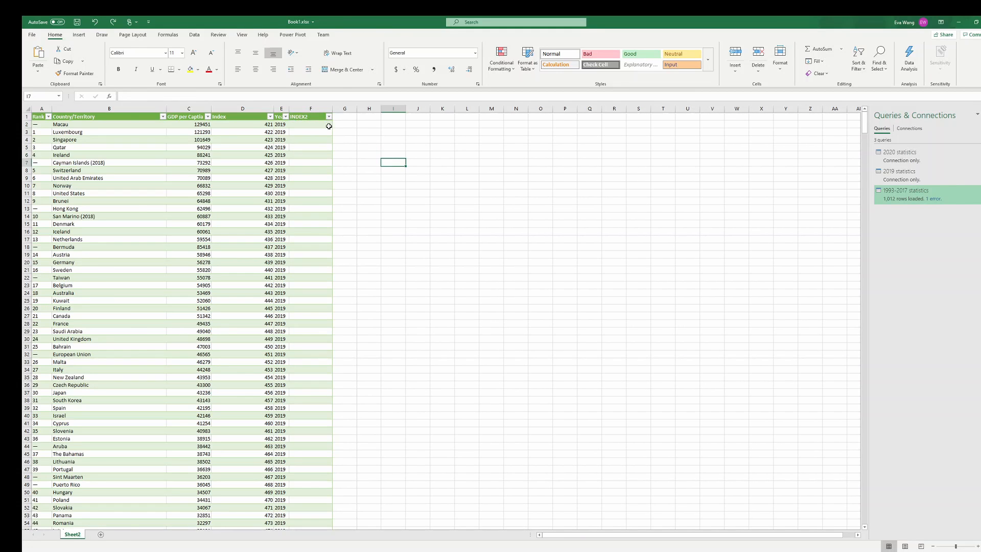
# Fill the INDEX2 column with the formula =[@[GDP per Captia]]*1.5, entered in its first data cell
pyautogui.click(317, 122)
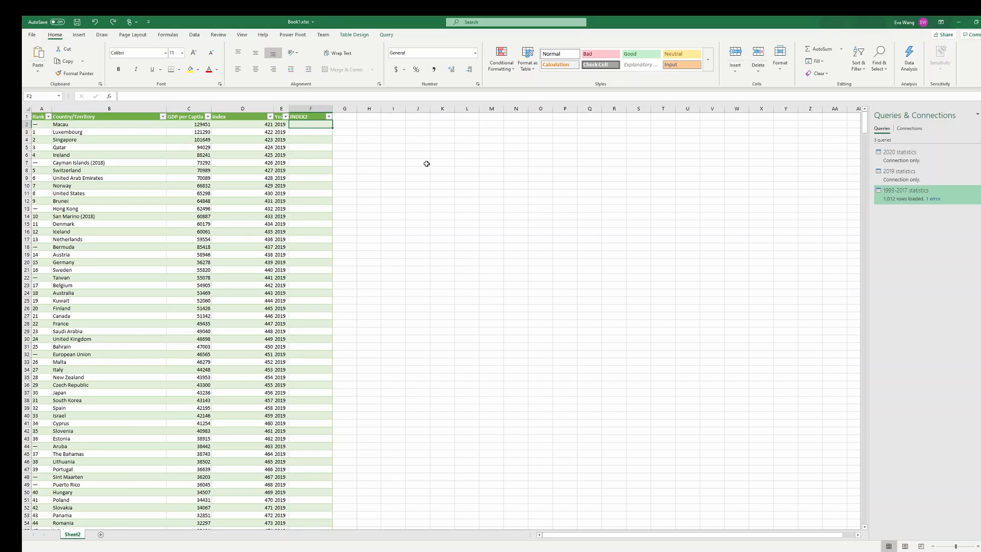
pyautogui.write('=')
pyautogui.click(180, 125)
pyautogui.write('*1.5')
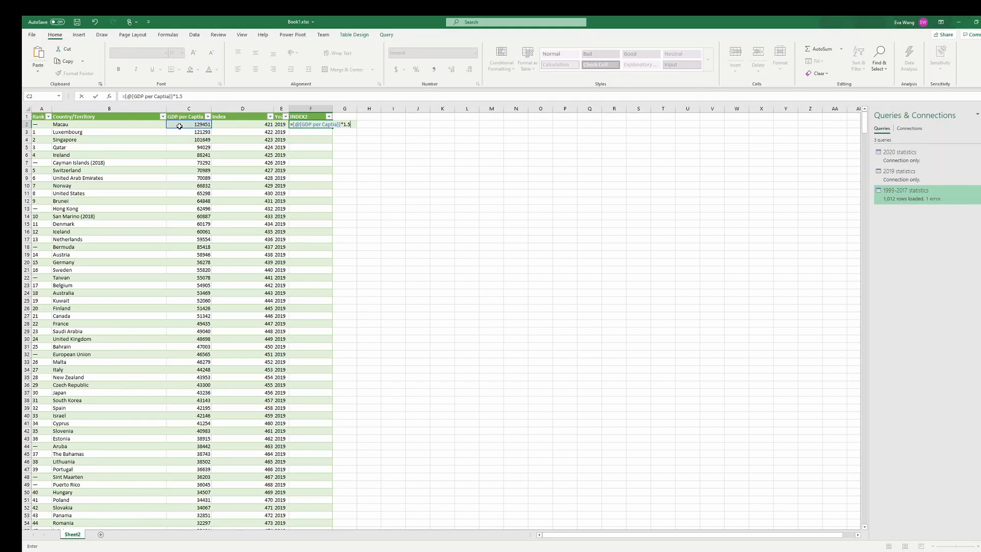
pyautogui.press('Return')
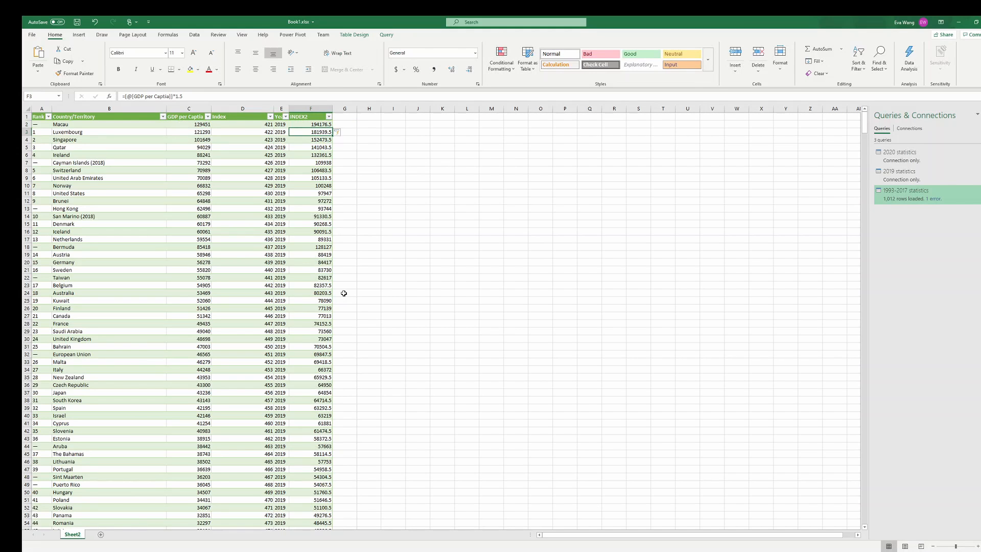
# Inspect the INDEX2 formula values down to the table's last row and select the bottom rows of the table
pyautogui.scroll(-3, 344, 294)
pyautogui.click(319, 308)
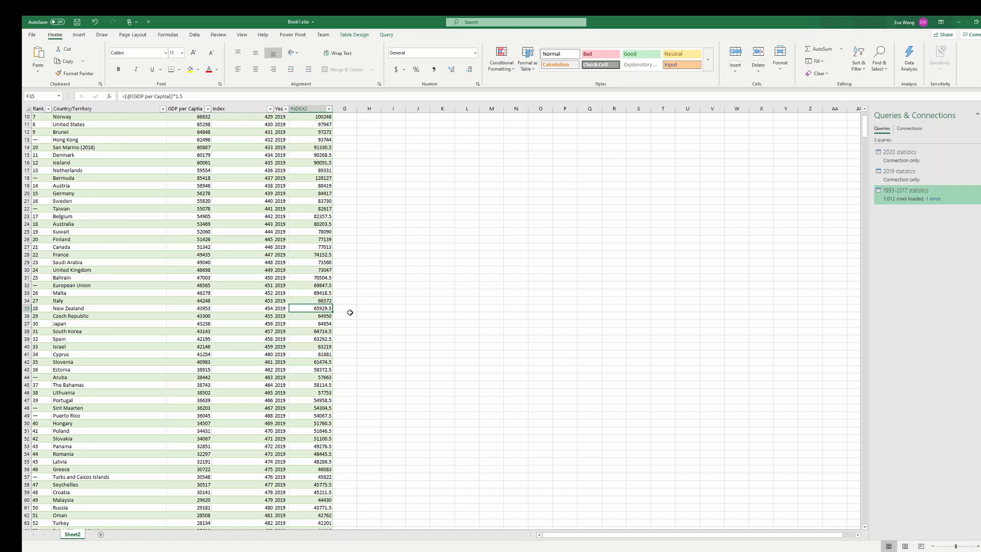
pyautogui.hotkey('ctrl', 'shift', 'Down')
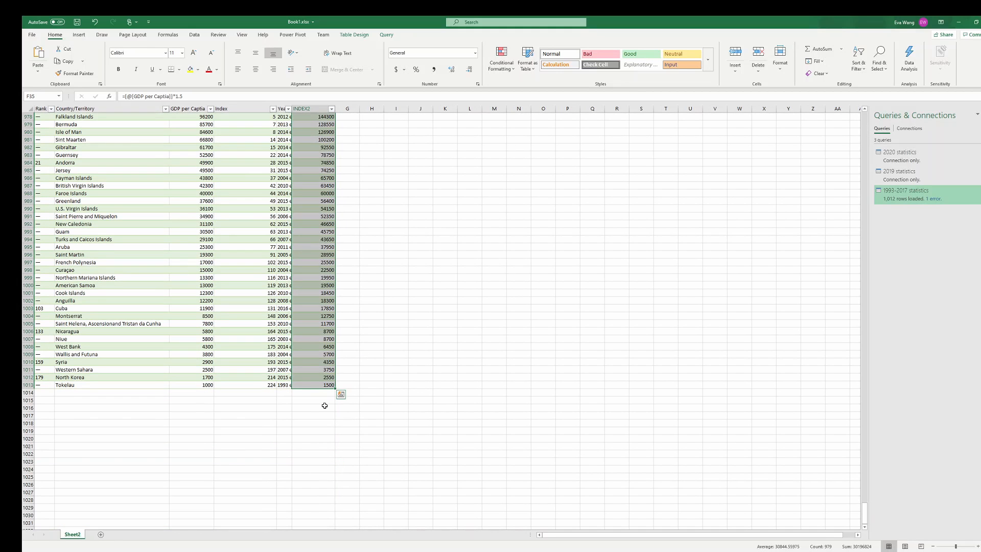
pyautogui.click(311, 384)
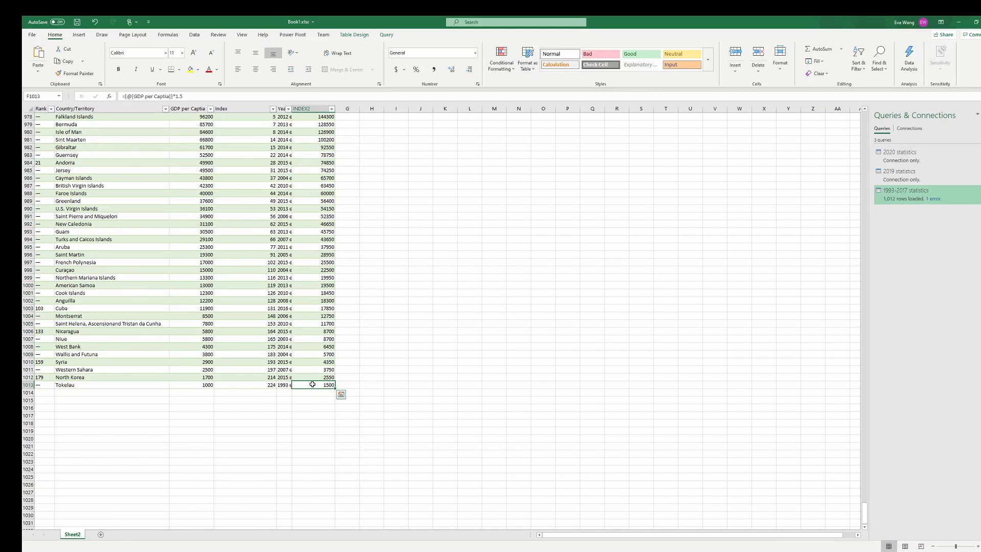
pyautogui.moveTo(312, 384); pyautogui.dragTo(29, 237)
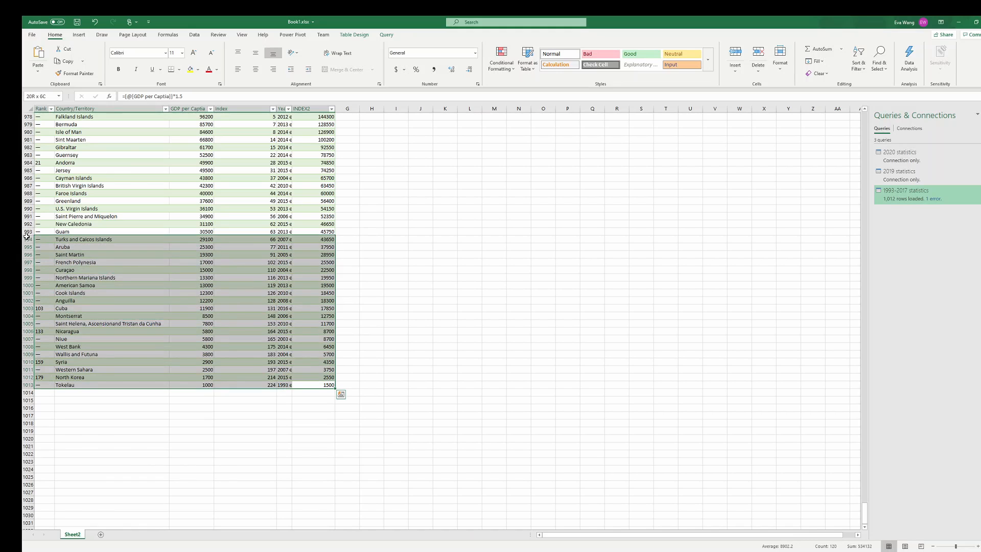